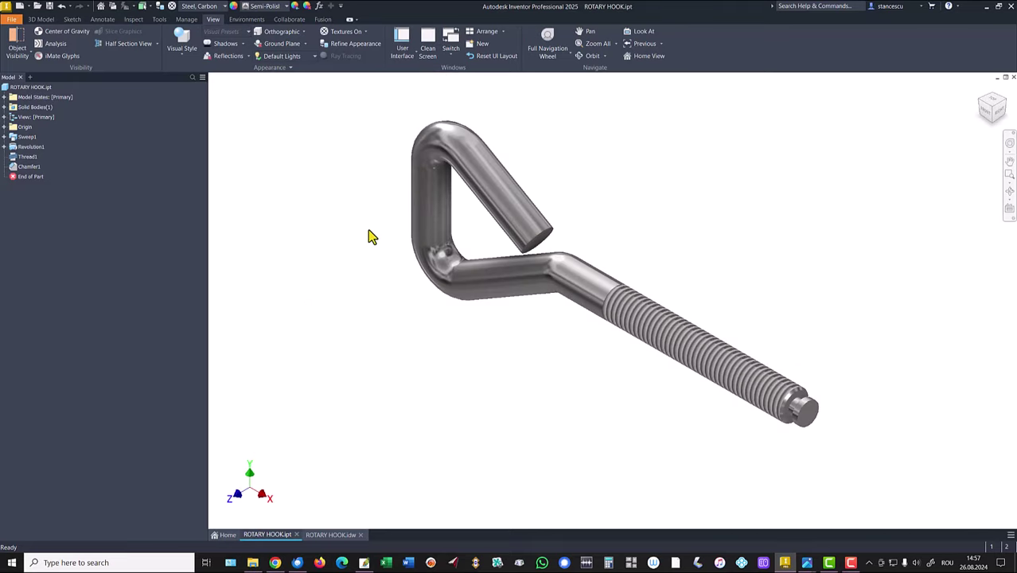
Bring up the ROTARY HOOK.idw drawing for reference and create a new part from the metric Standard (mm).ipt template
click(329, 535)
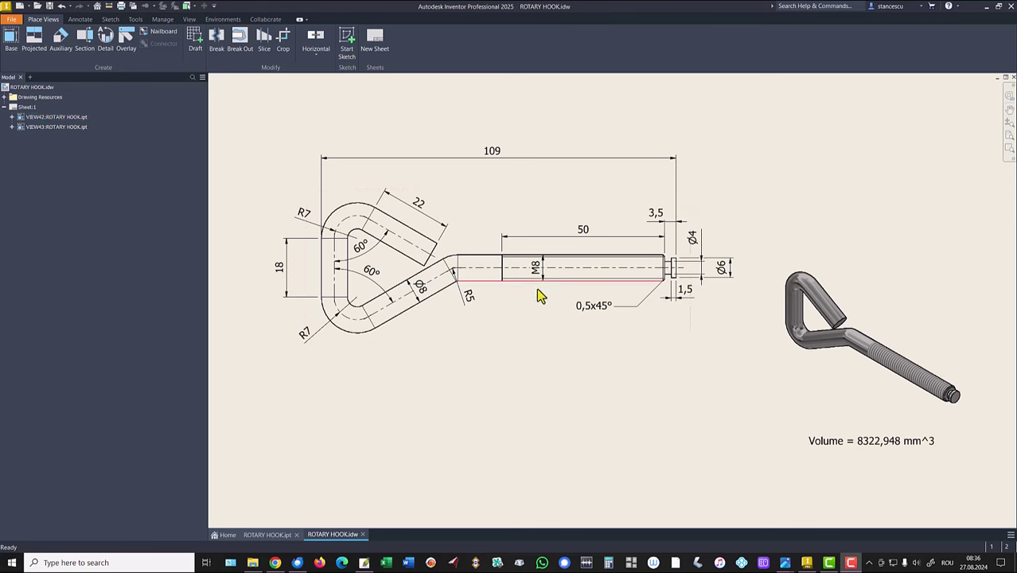
click(525, 417)
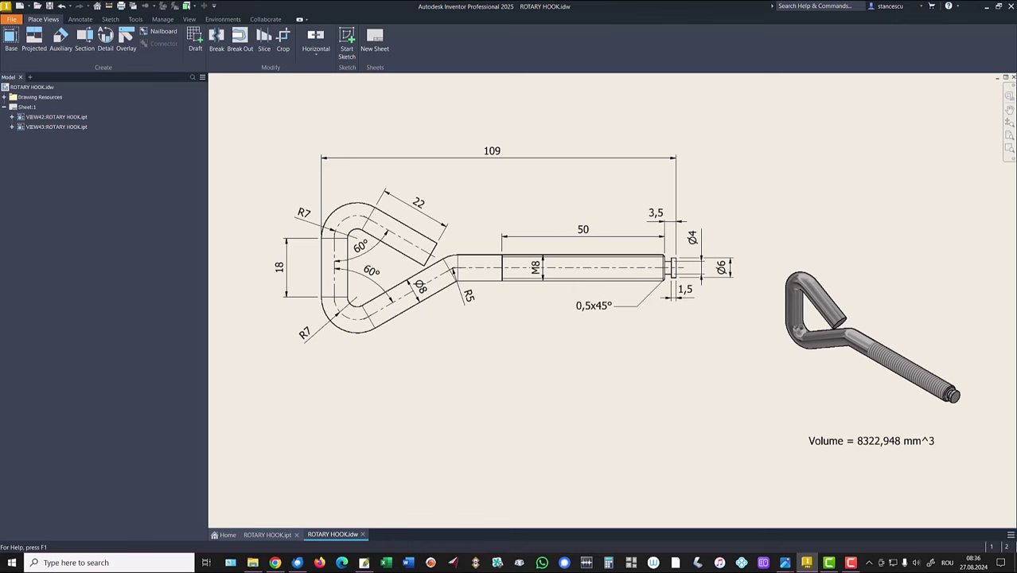
click(20, 5)
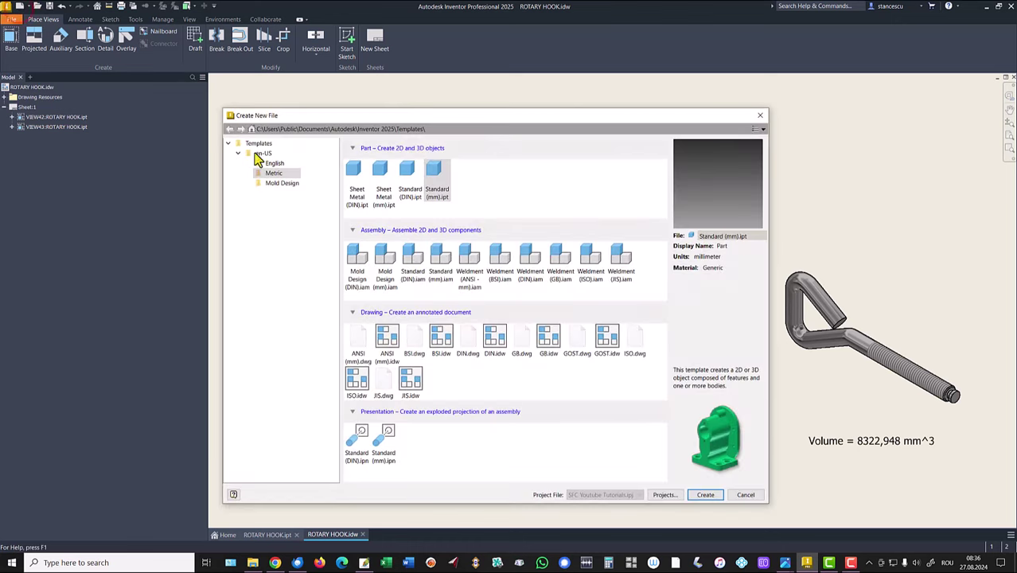
key(Escape)
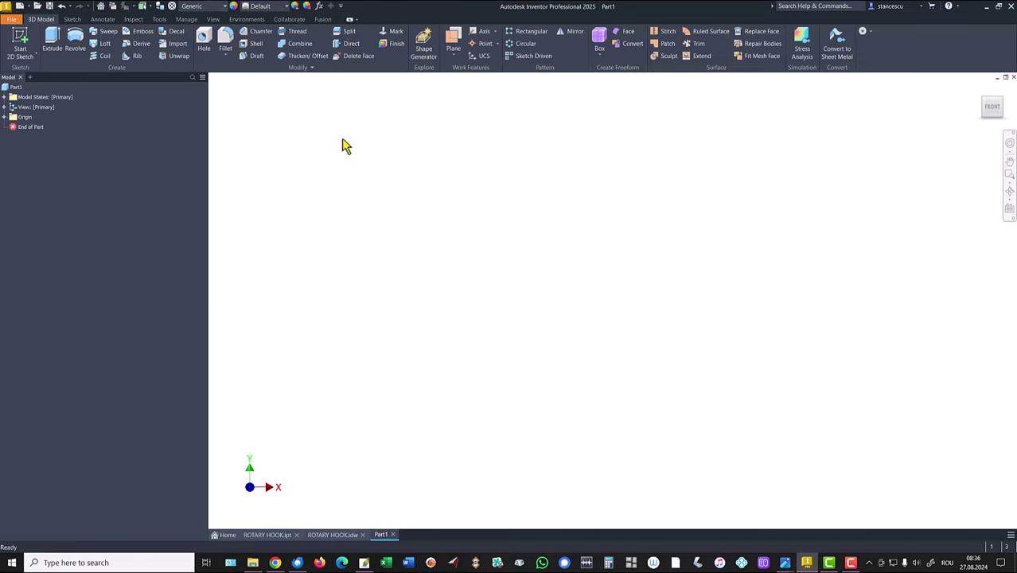
Start a 2D sketch on the XY plane and draw a horizontal line about 18 mm long from the origin in the negative X direction
click(20, 43)
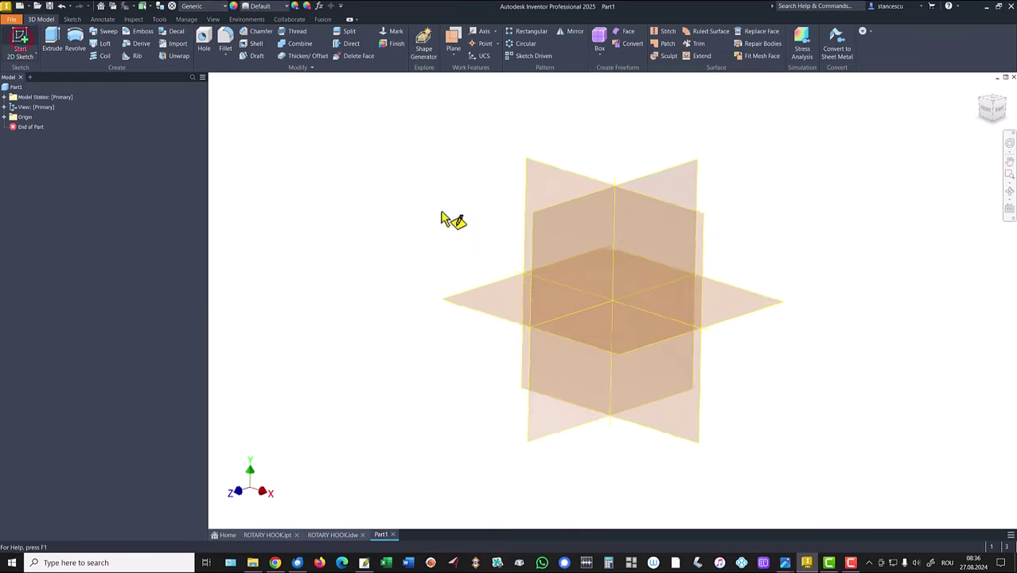
click(578, 172)
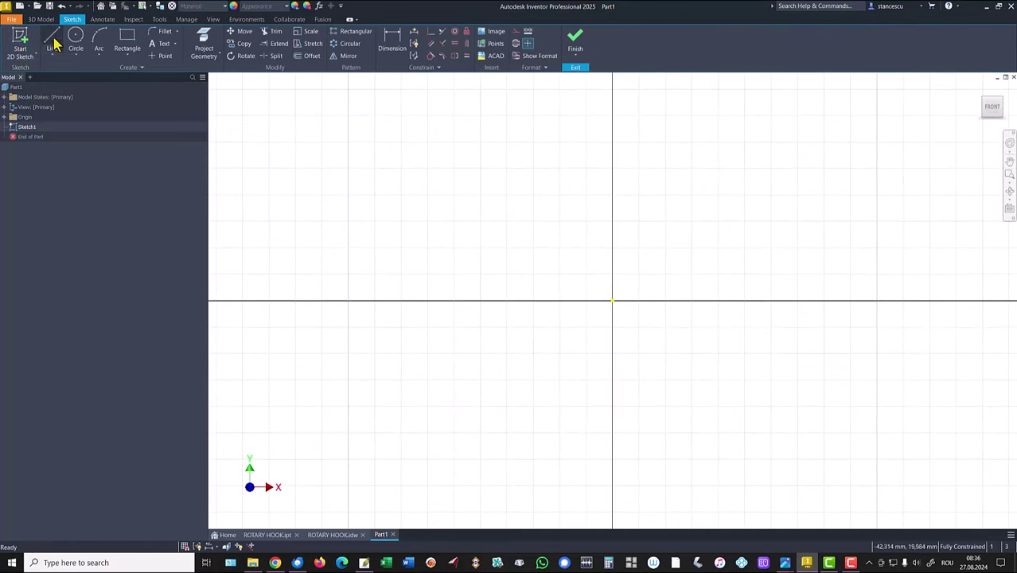
click(52, 40)
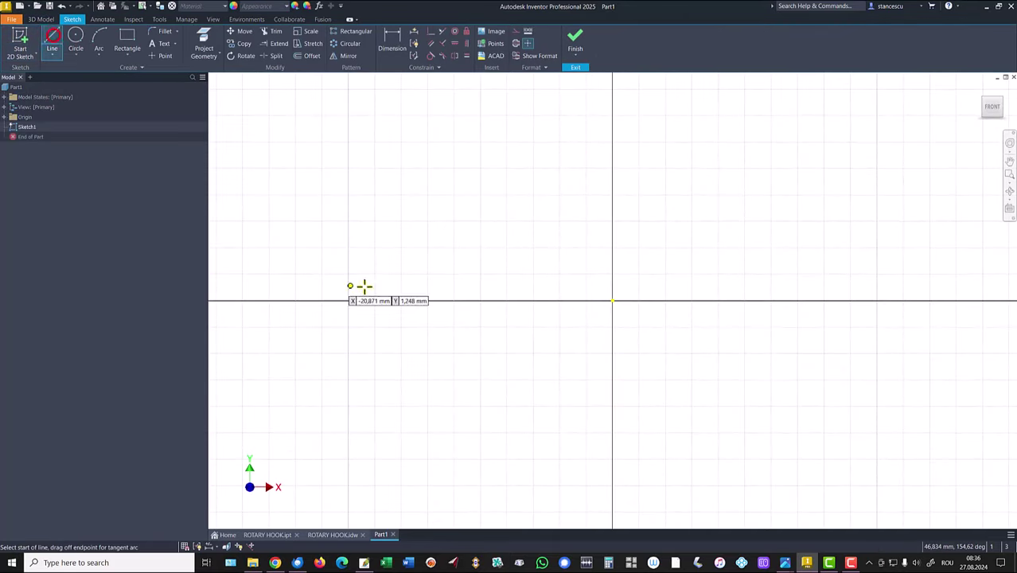
click(613, 300)
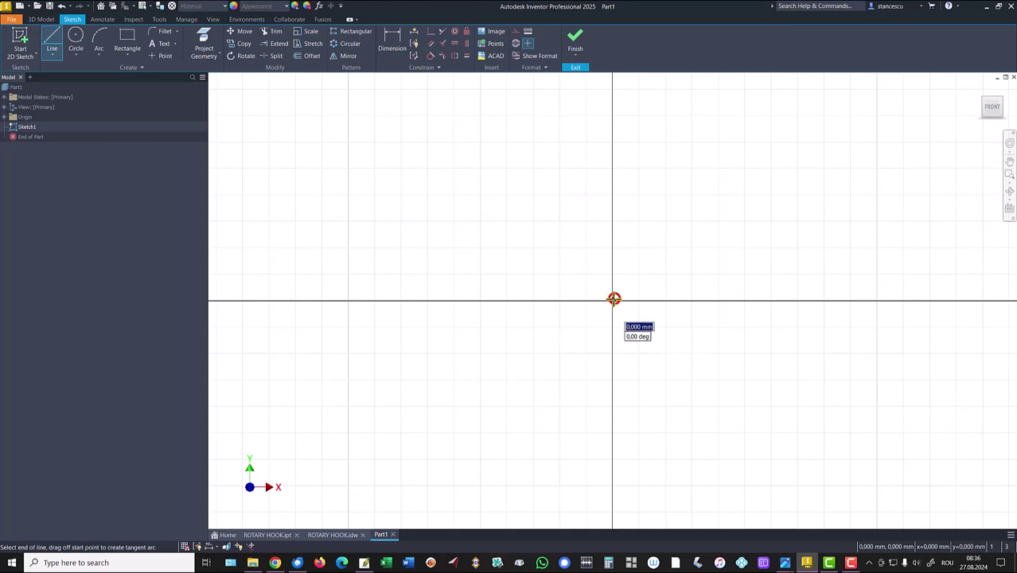
click(374, 300)
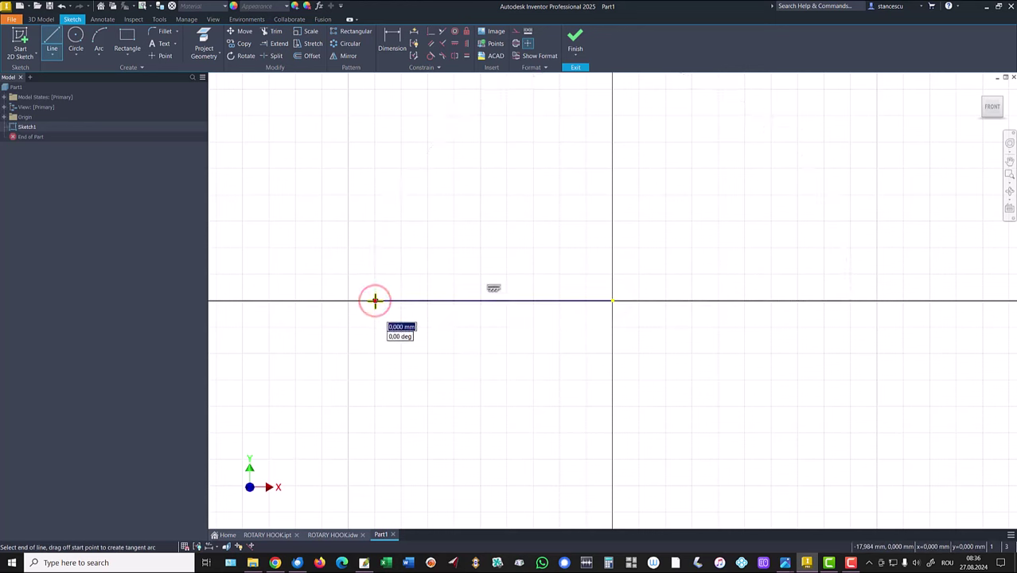
Continue from the line's free end with a tangent arc, downward sloping line, arc, vertical line, arc and short sloping line, forming an open triangular hook
drag(374, 300, 359, 306)
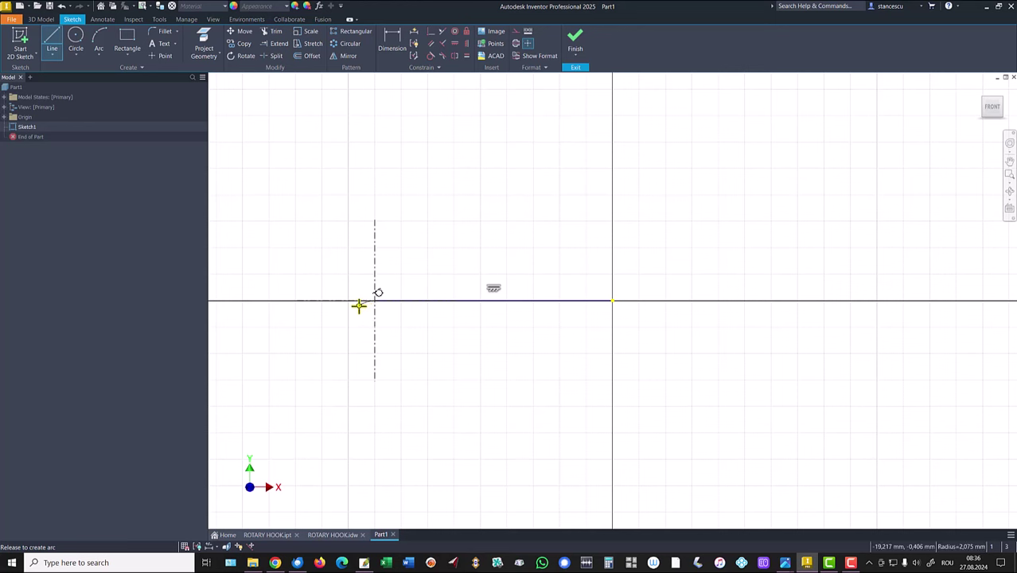
drag(359, 305, 295, 340)
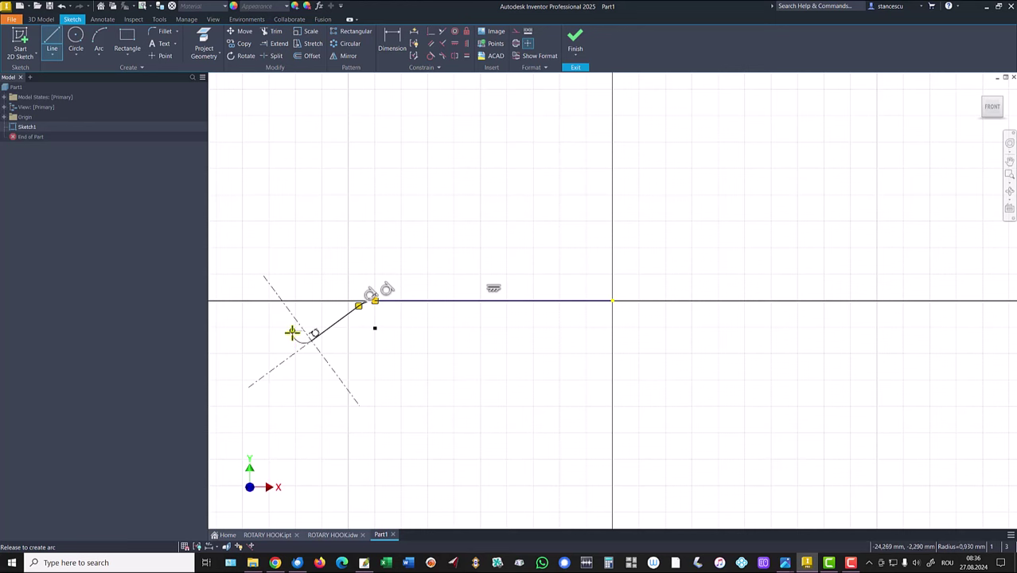
drag(292, 333, 293, 330)
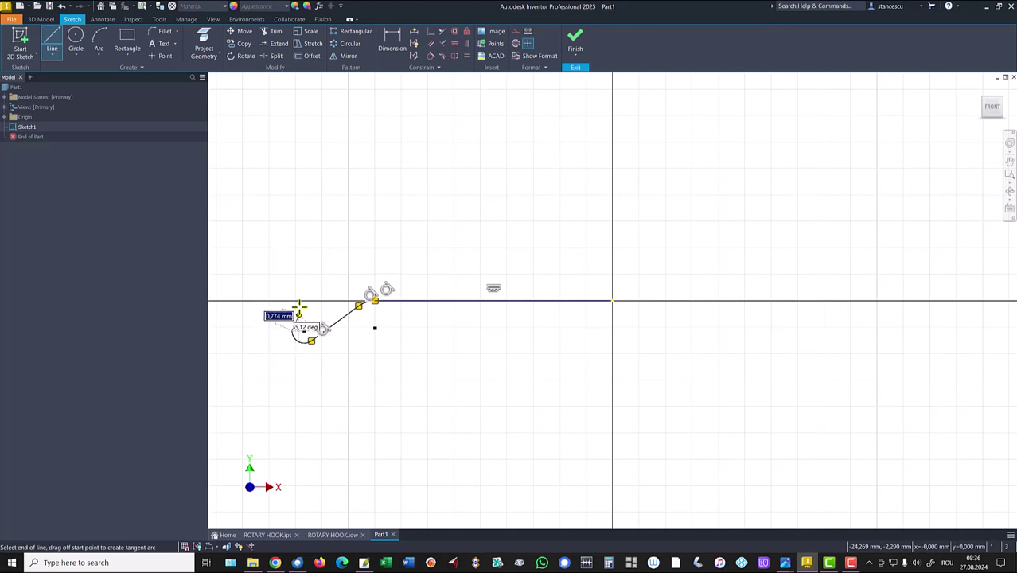
click(292, 256)
drag(292, 257, 306, 245)
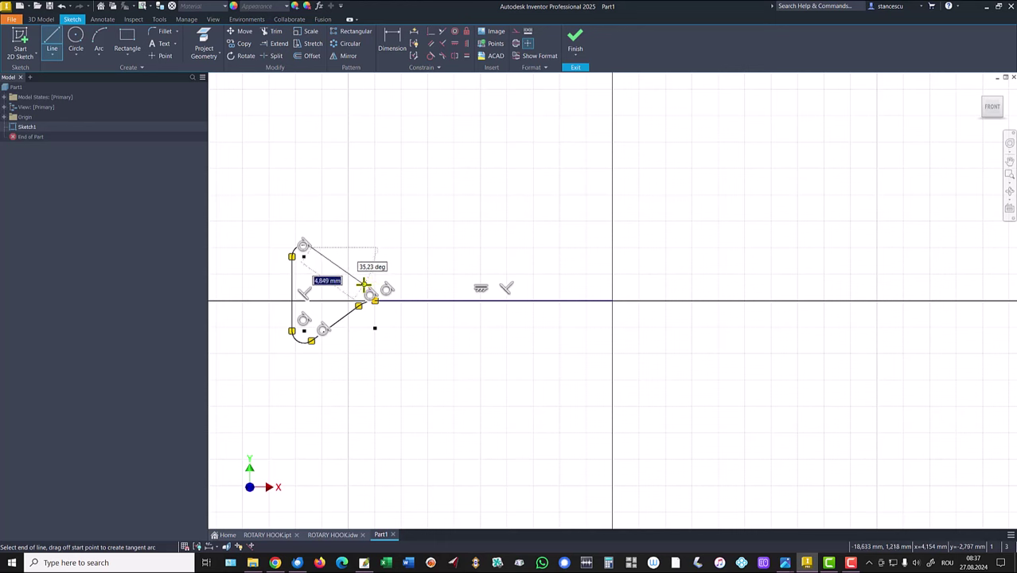
click(359, 285)
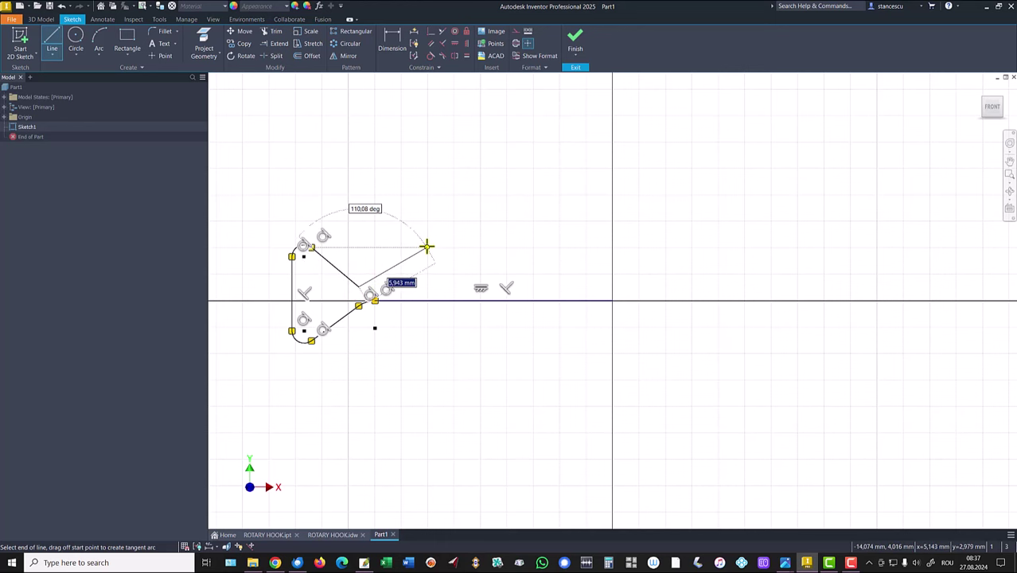
key(Escape)
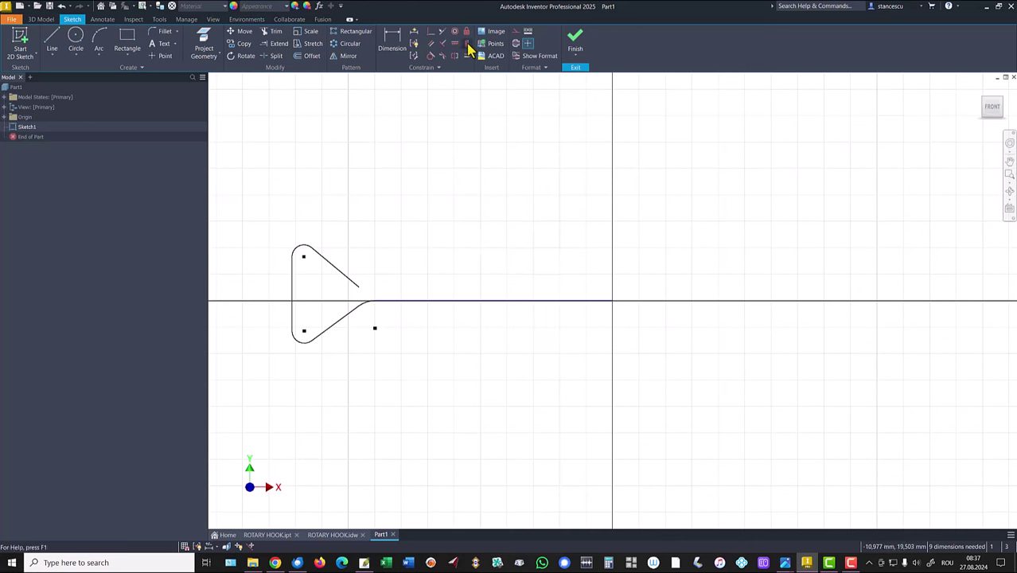
Make the midpoint of the hook's vertical line coincident with the long horizontal line
click(430, 32)
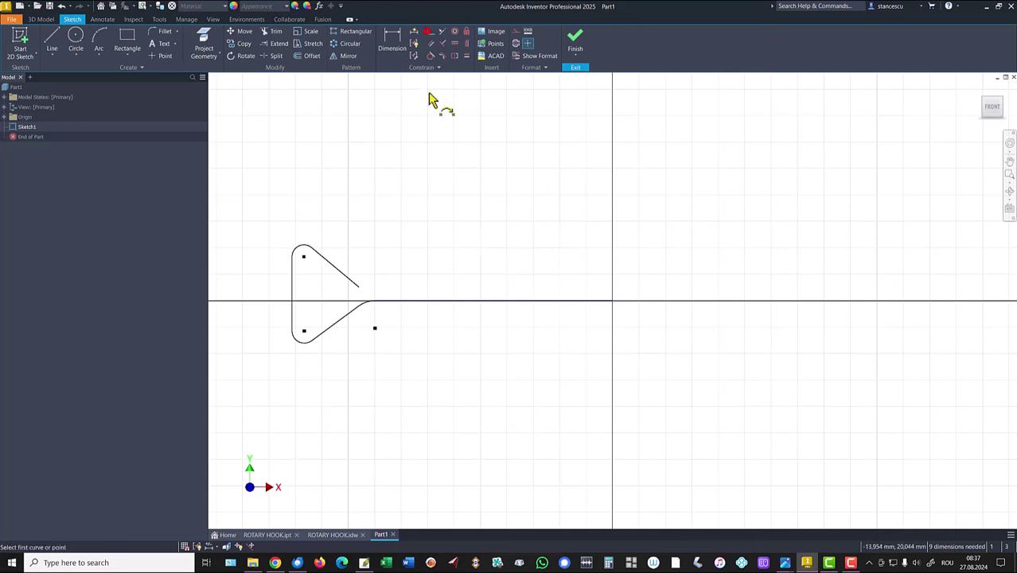
click(293, 295)
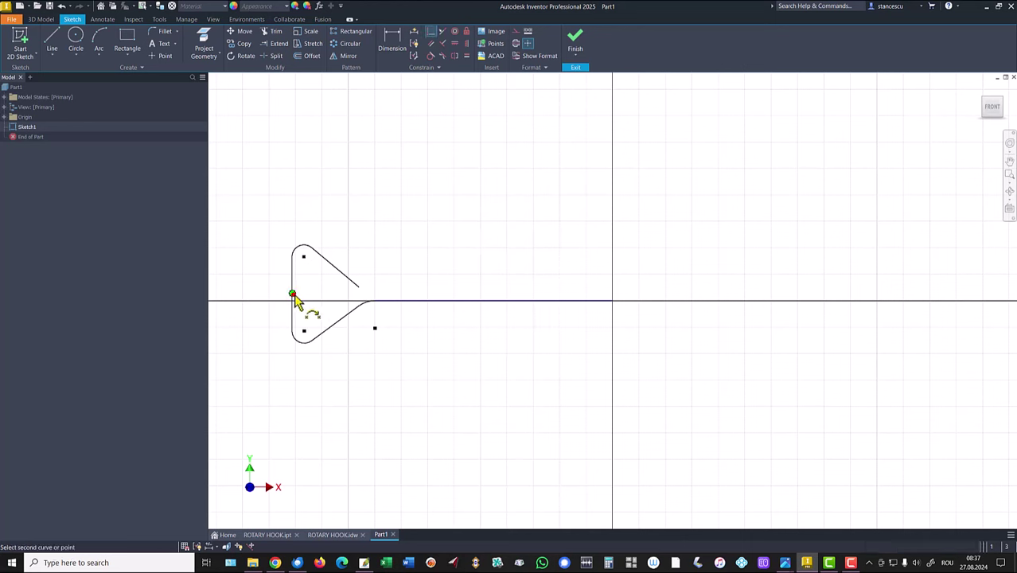
click(458, 303)
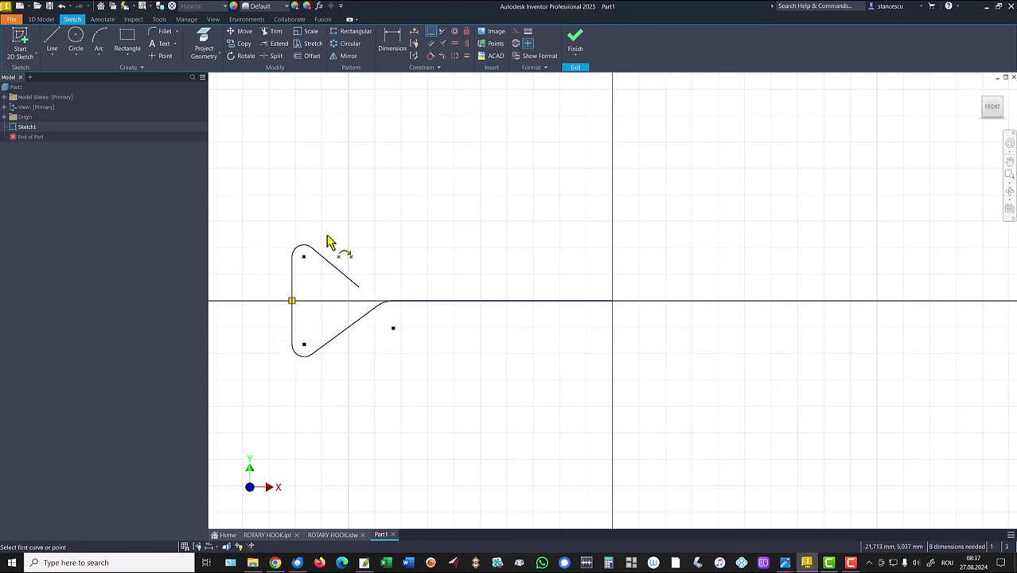
Dimension the angle between the vertical line and the lower sloping line as 60°
click(390, 39)
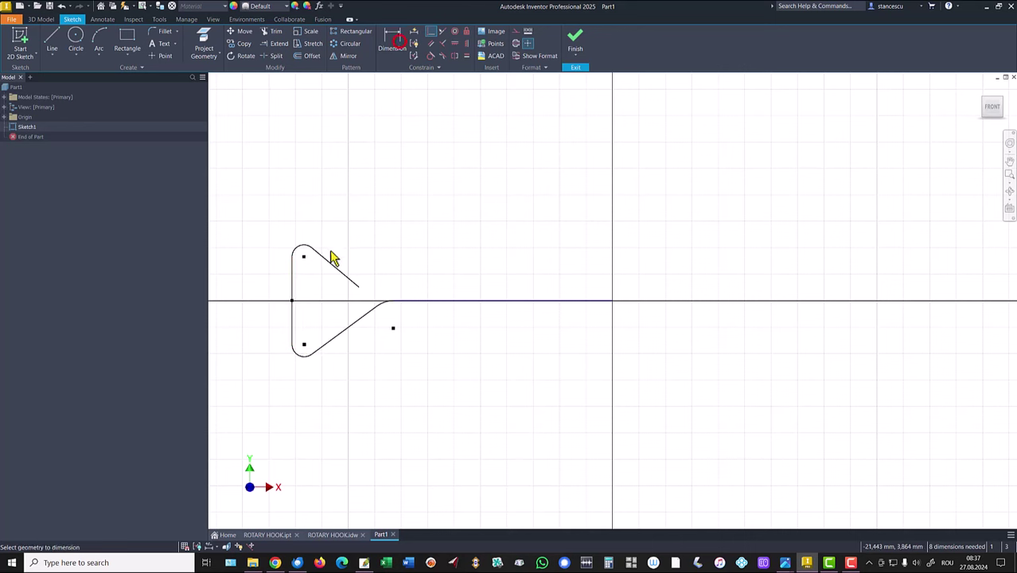
click(294, 321)
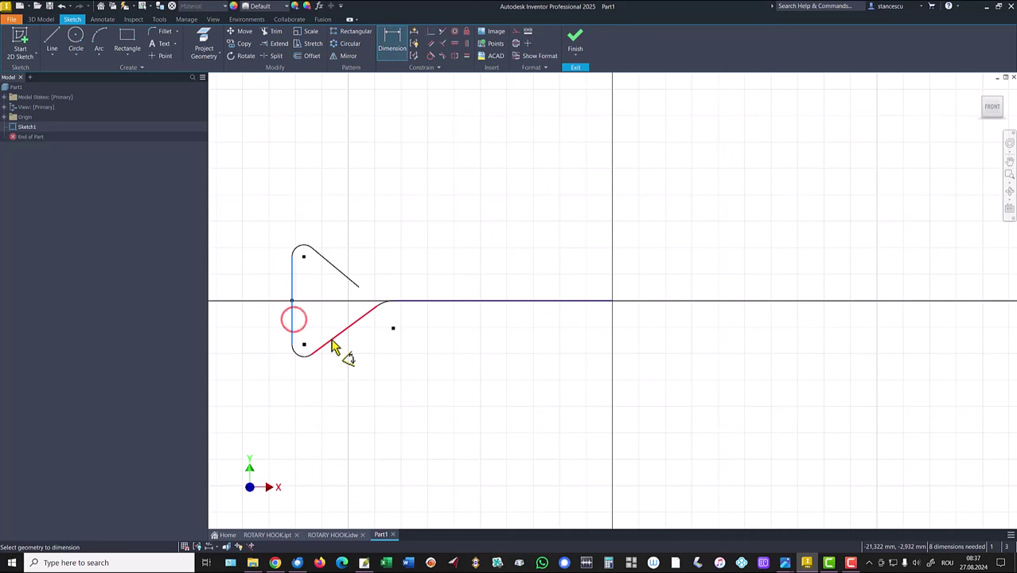
click(332, 339)
click(311, 331)
text(4)
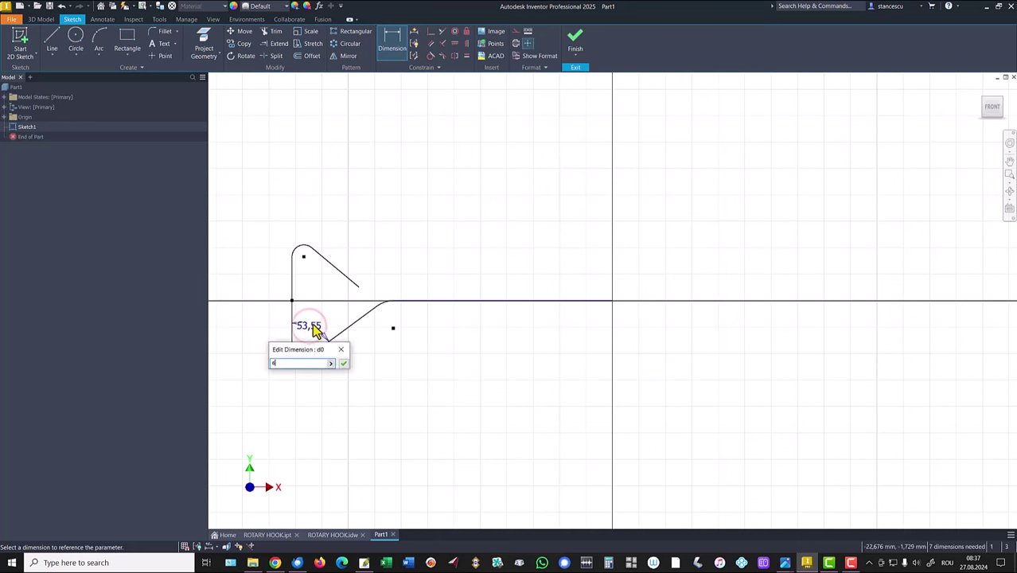
text(0)
key(Return)
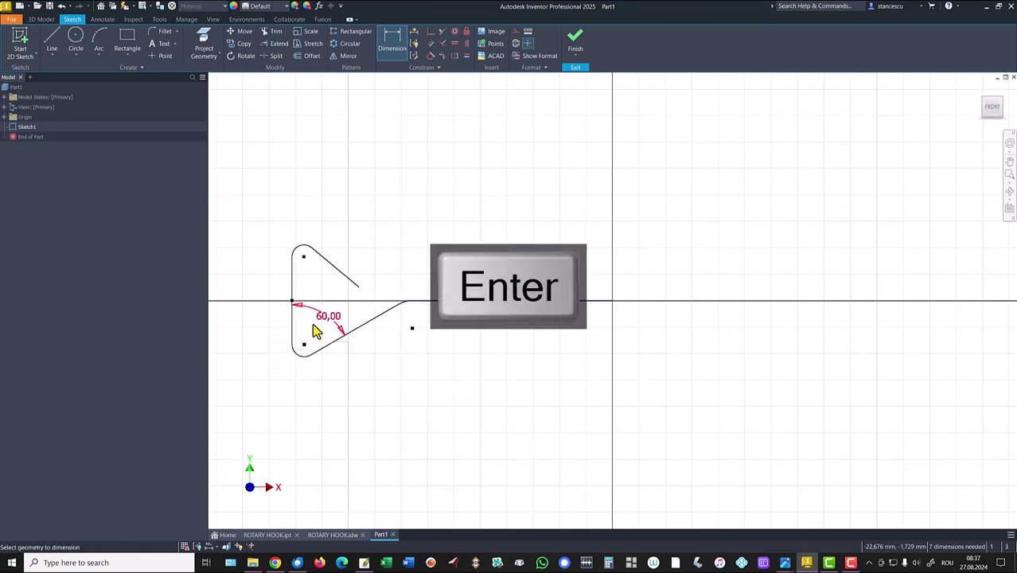
Dimension the angle between the upper sloping line and the vertical line as 60°
click(330, 263)
click(294, 276)
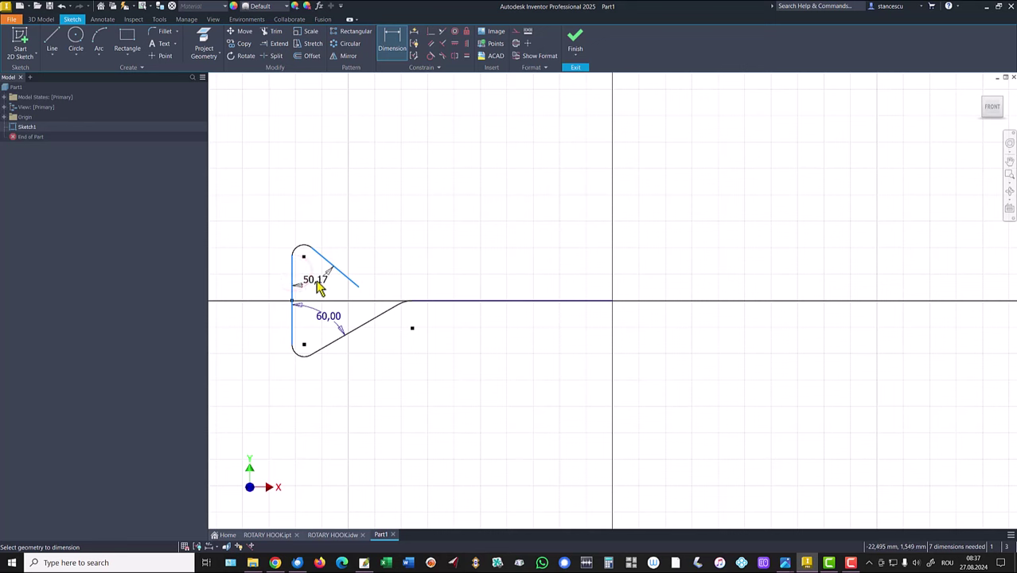
click(315, 282)
text(60)
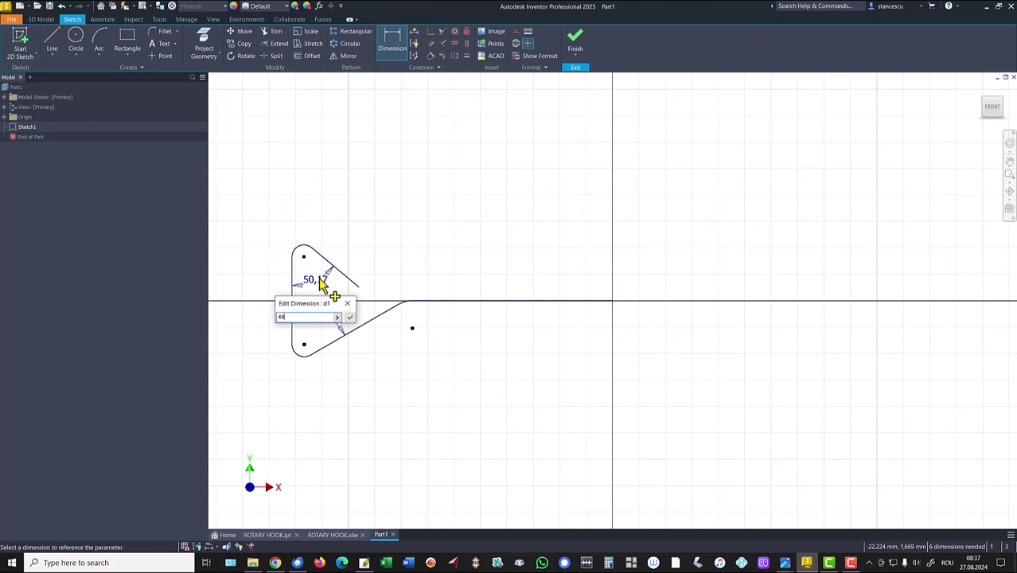
key(Return)
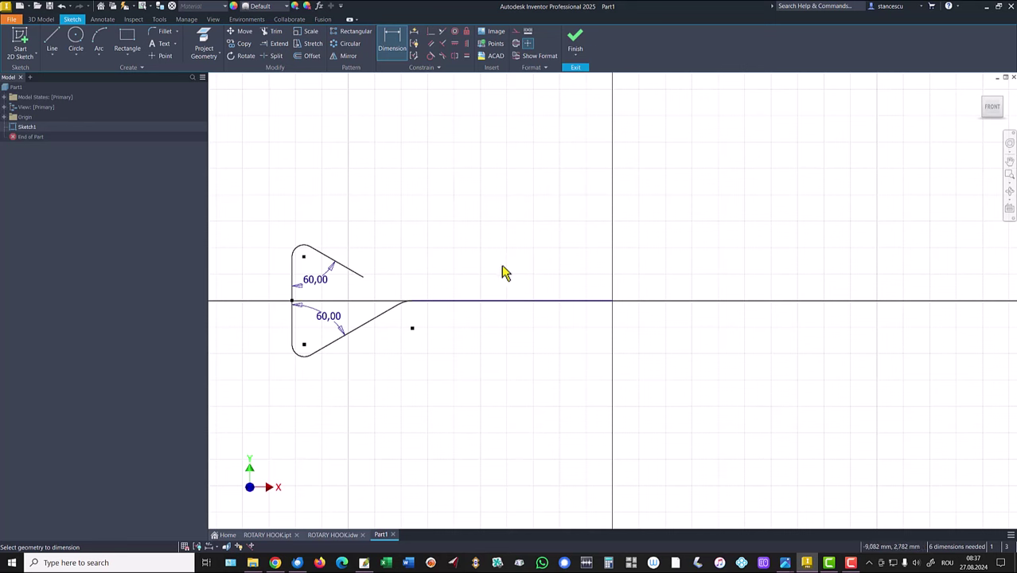
Dimension the horizontal distance from the hook's vertical line to the origin with the expression 109-8/2
click(293, 280)
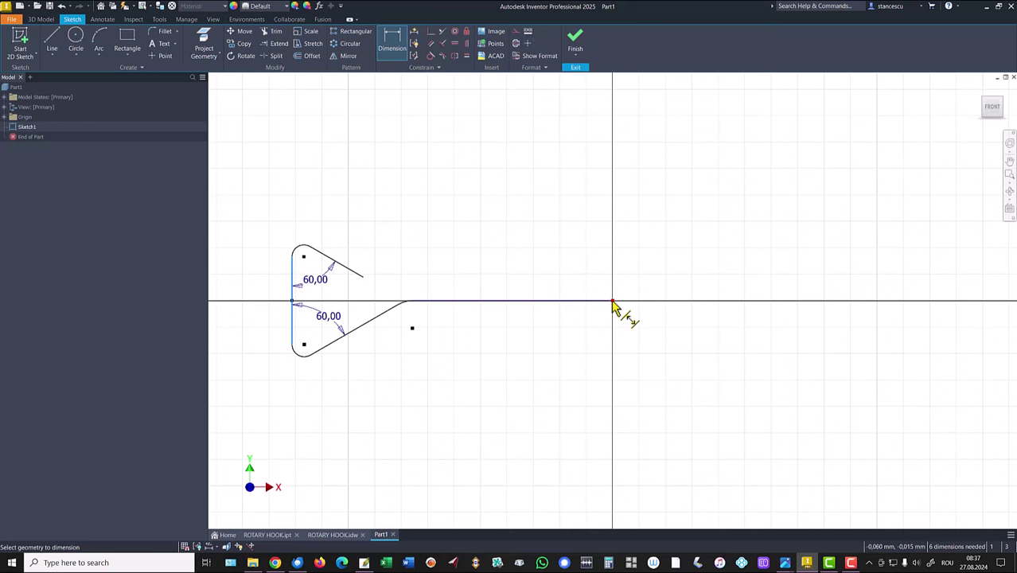
click(613, 304)
click(456, 205)
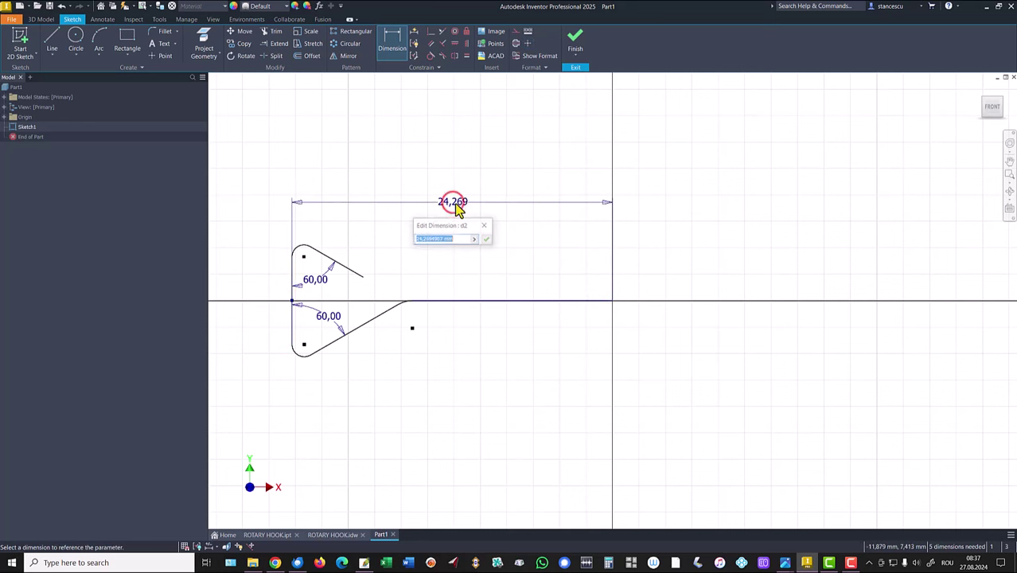
text(108/2)
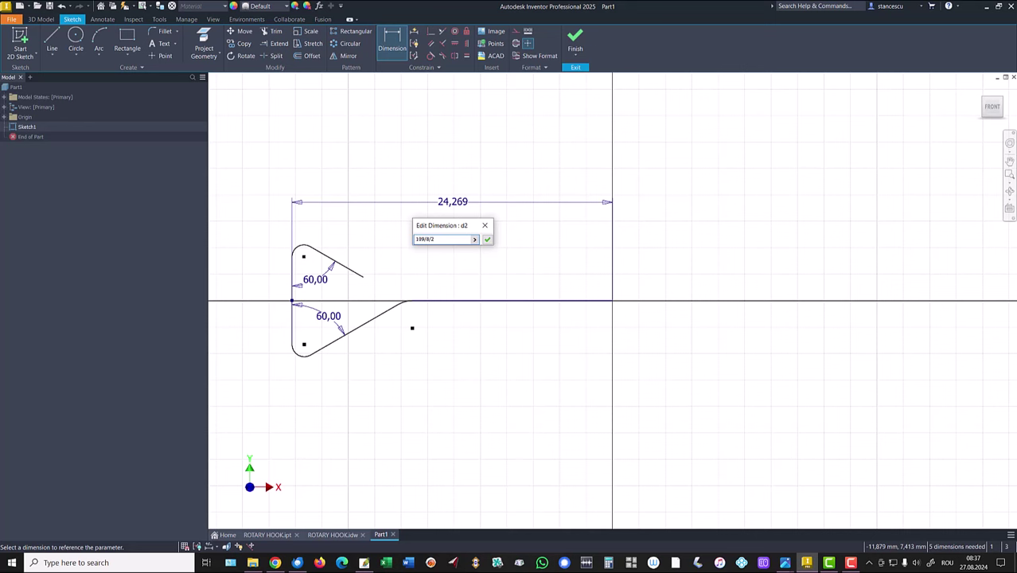
click(425, 240)
key(BackSpace)
mouse_move(438, 245)
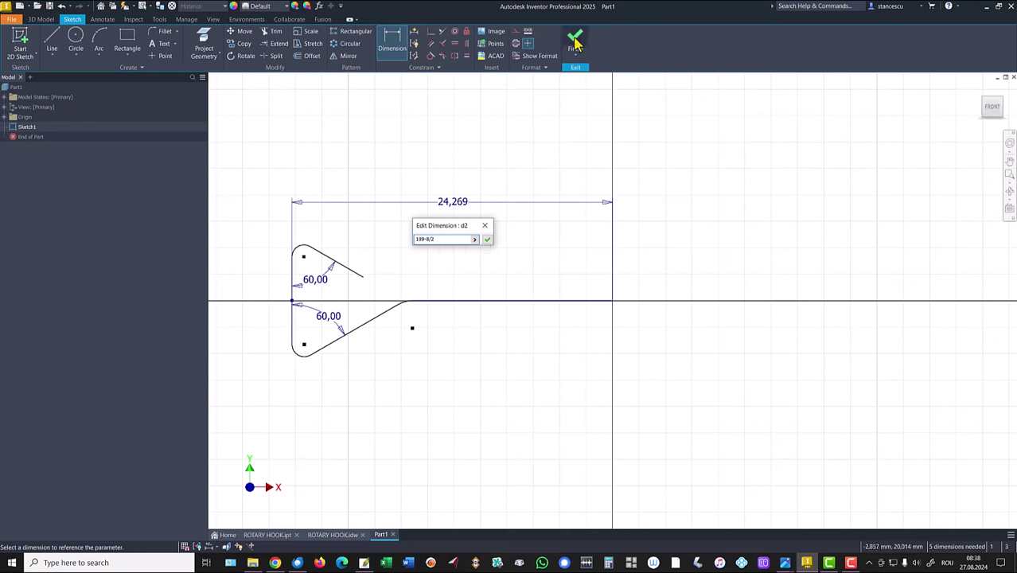
click(549, 144)
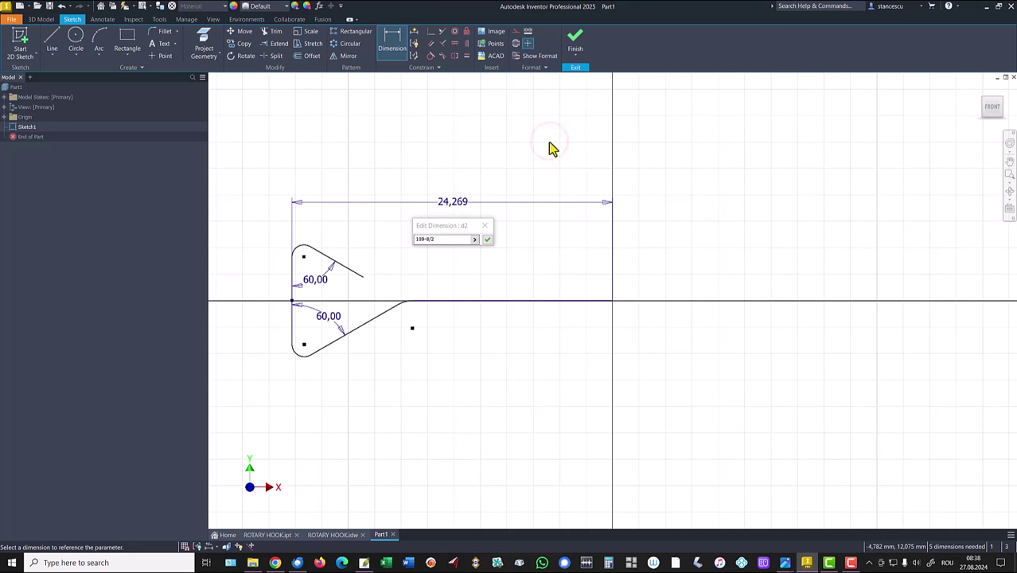
key(Return)
click(488, 241)
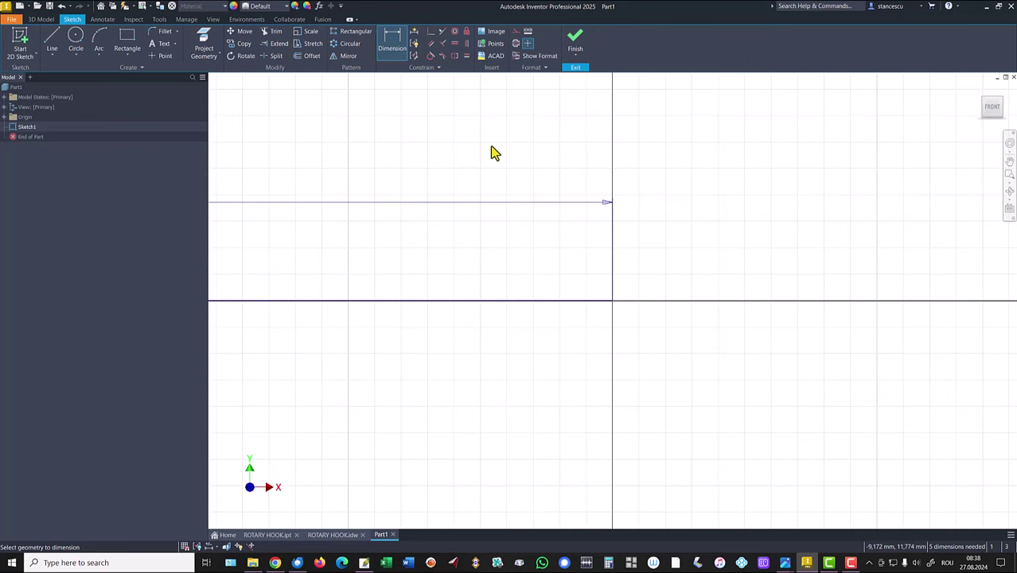
Dimension the length of the hook's vertical line as 18 mm
key(Home)
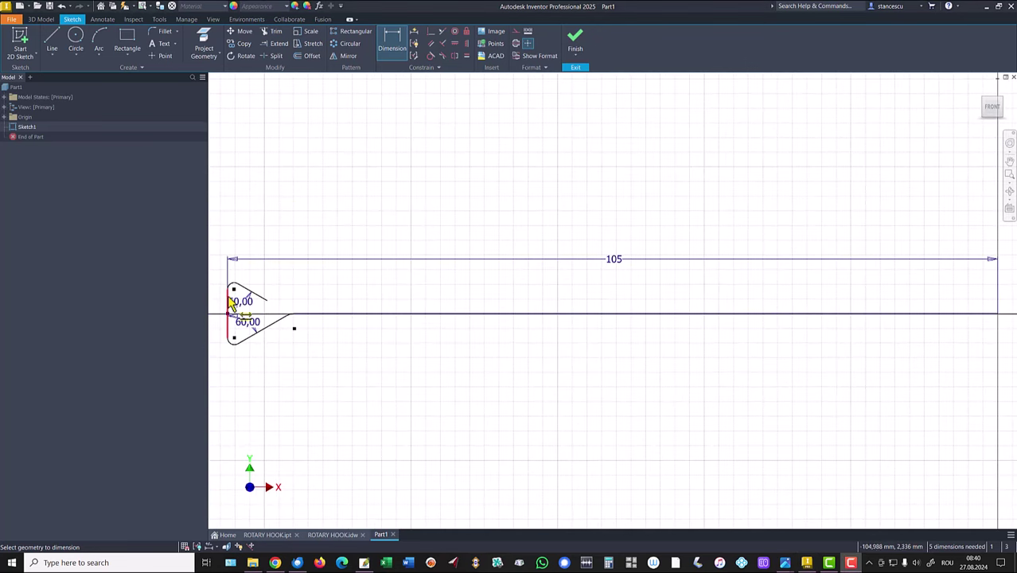
click(229, 305)
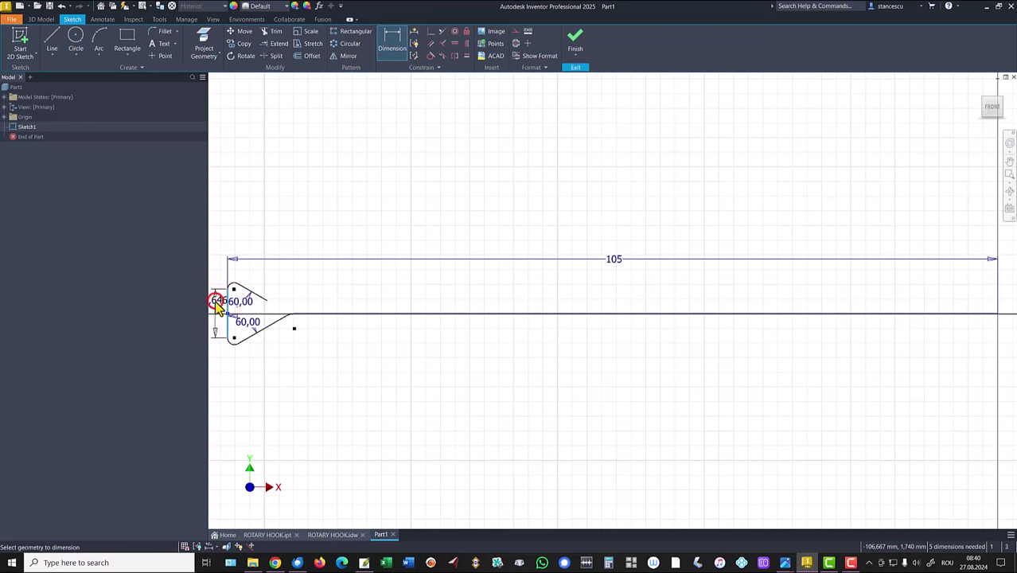
click(216, 307)
text(18)
key(Return)
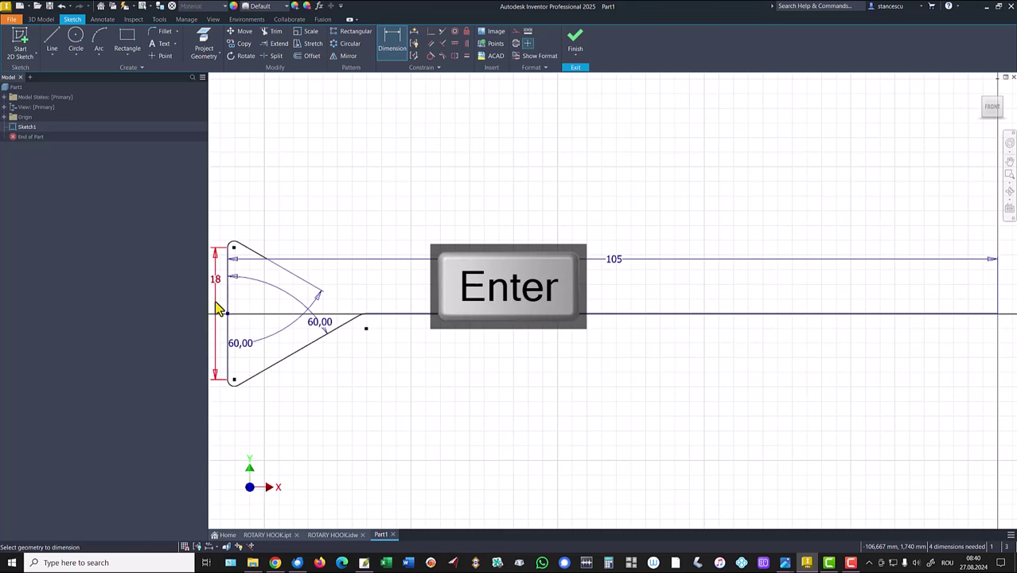
Dimension the length of the hook's upper sloping line as 22 mm
click(256, 254)
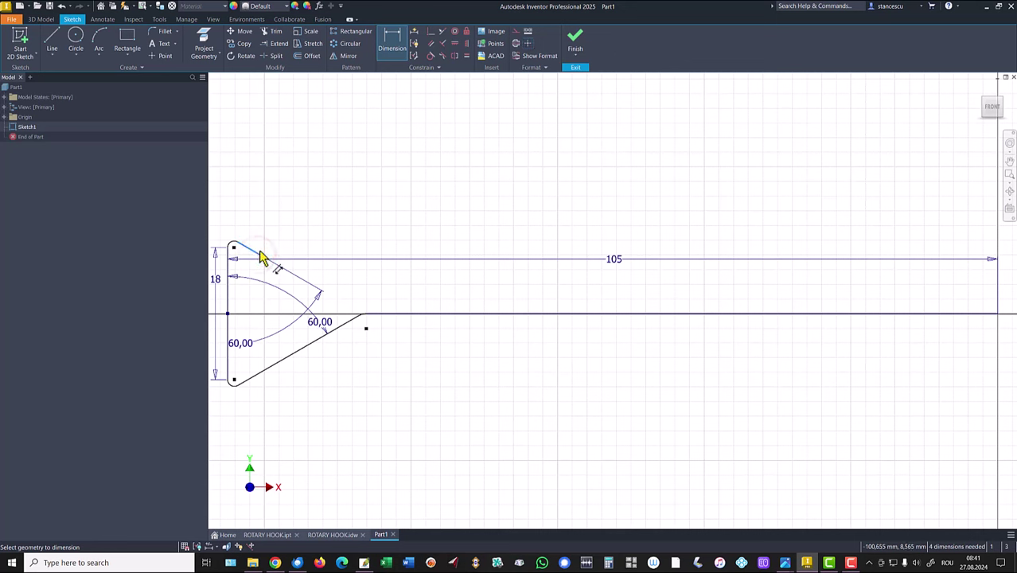
click(278, 223)
text(2)
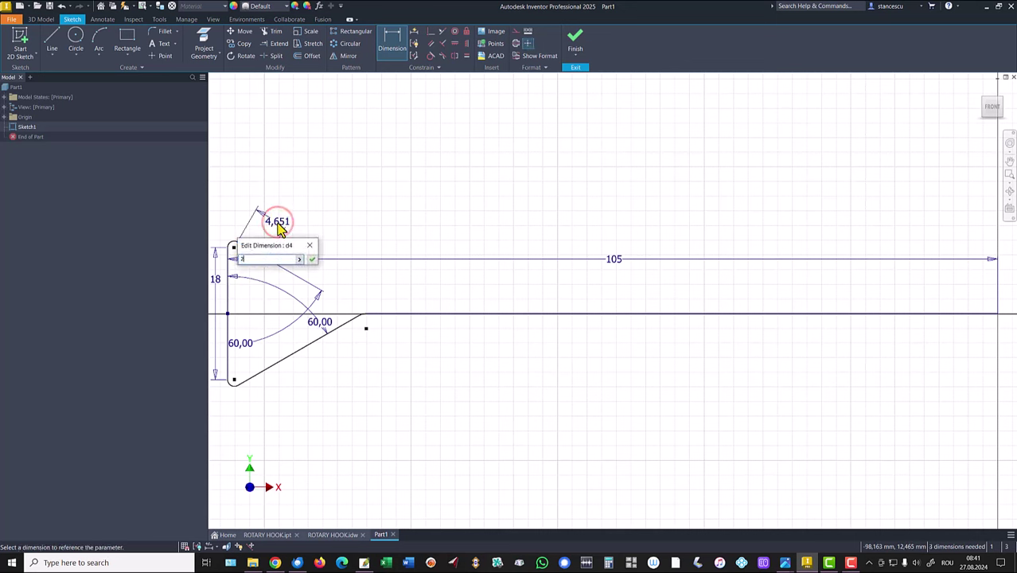
text(2)
key(Return)
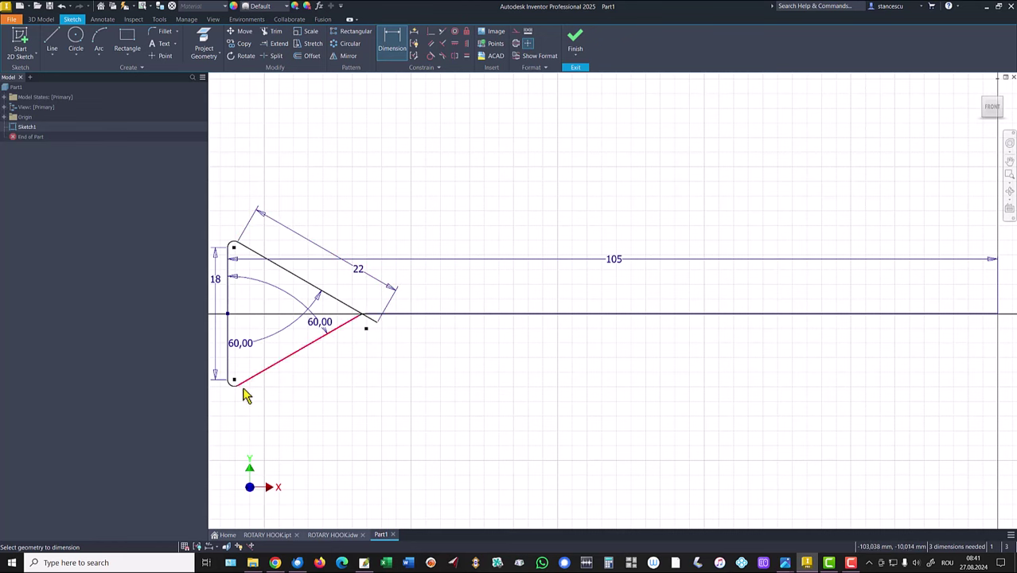
Dimension the radius of the lower bend arc between the vertical line and the lower sloping line as 7 mm
scroll(241, 400, up, 5)
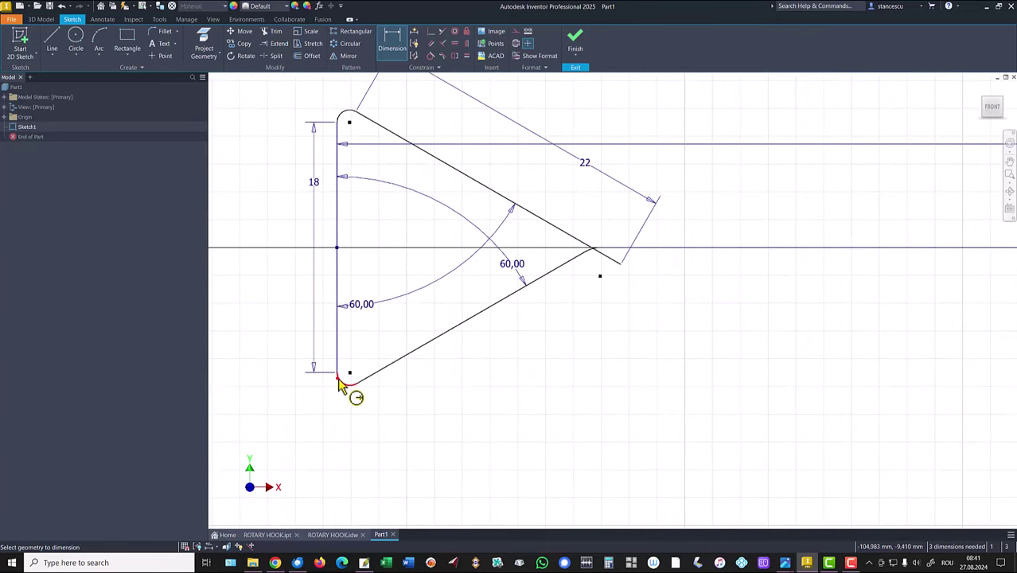
click(338, 385)
click(300, 419)
text(7)
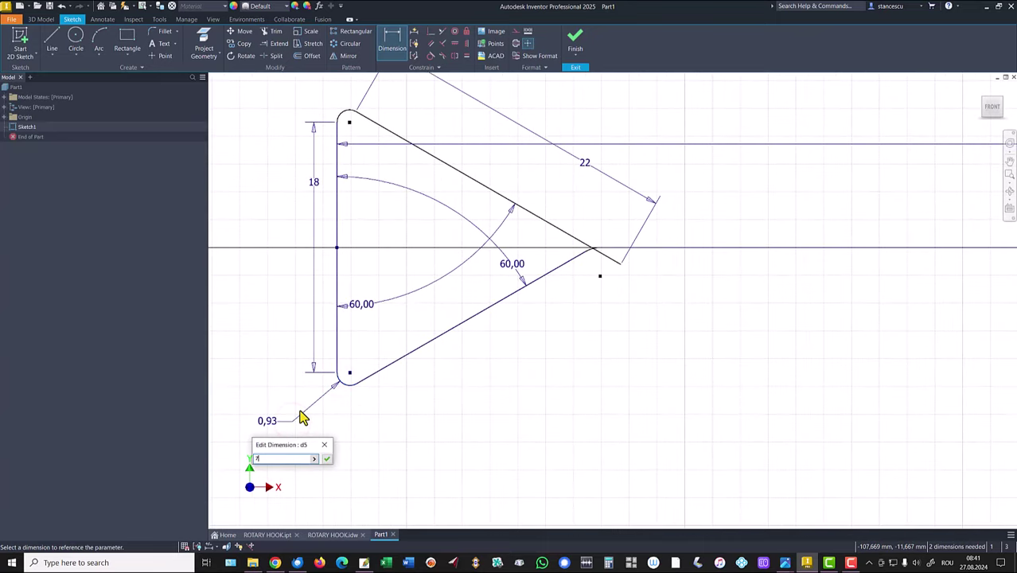
key(Return)
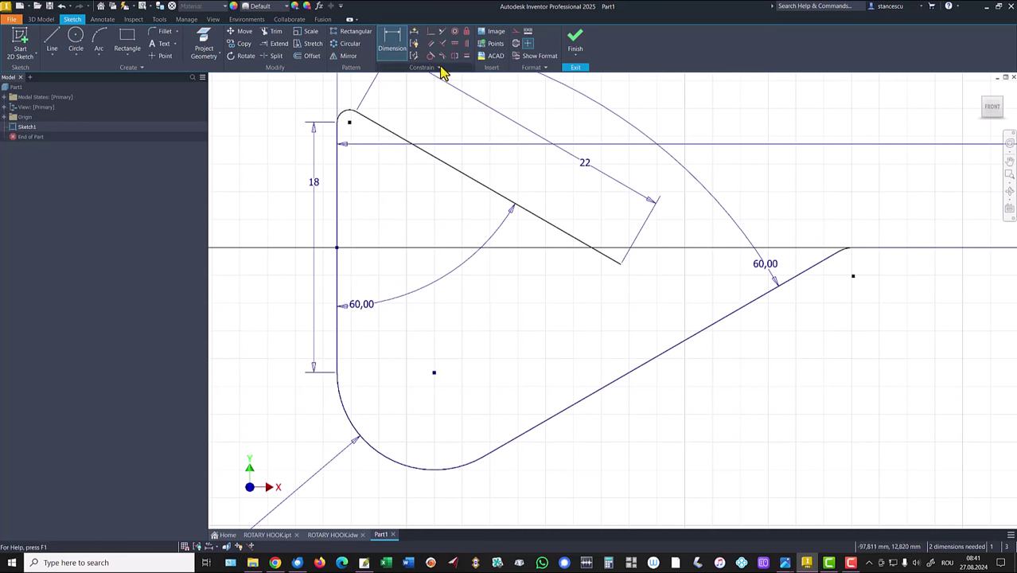
Apply an Equal constraint between the hook's lower bend arc and its upper bend arc
click(465, 56)
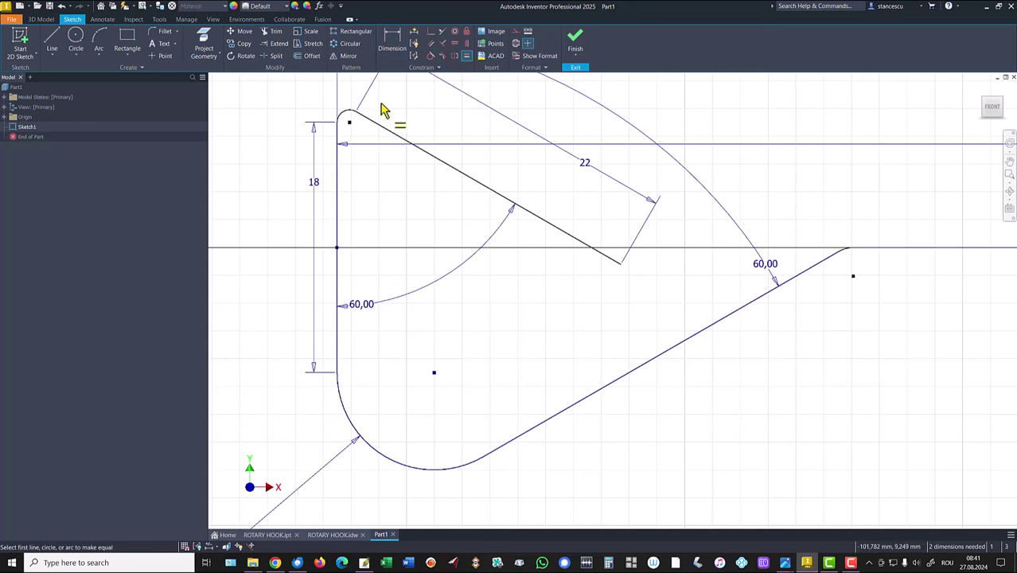
click(371, 450)
click(347, 117)
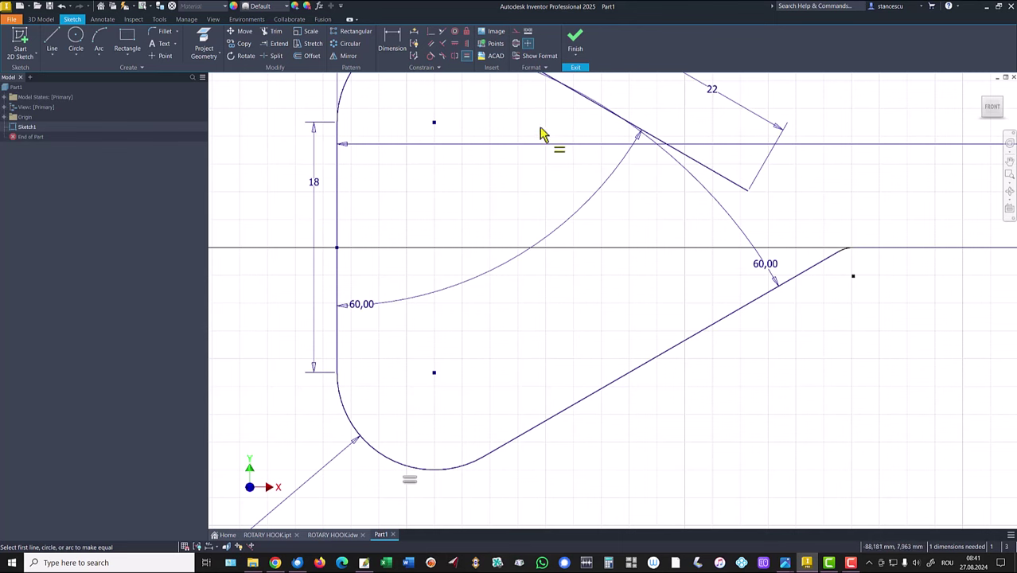
Dimension the radius of the bend arc between the lower sloping line and the horizontal line as 5 mm
click(393, 46)
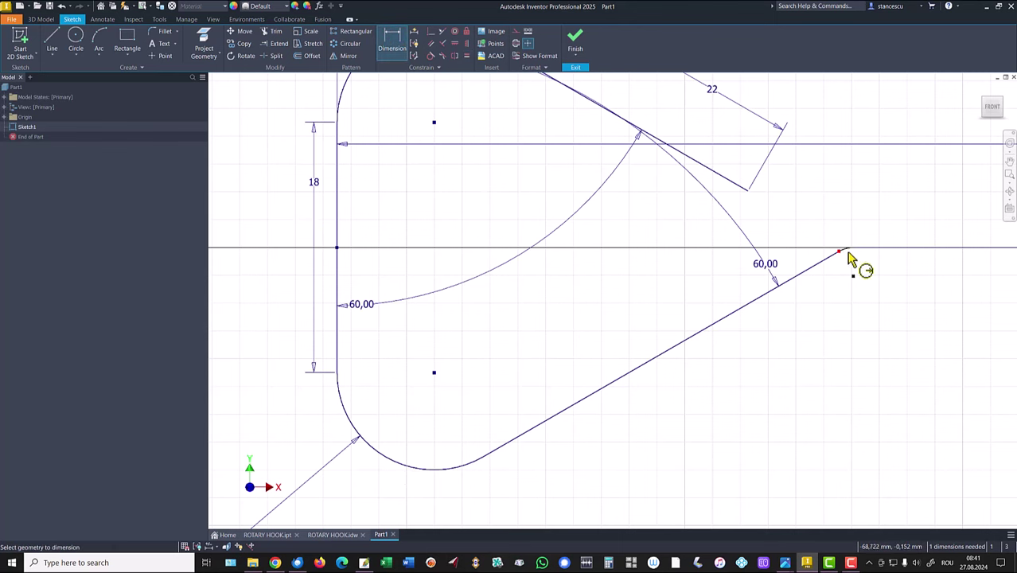
scroll(850, 259, down, 2)
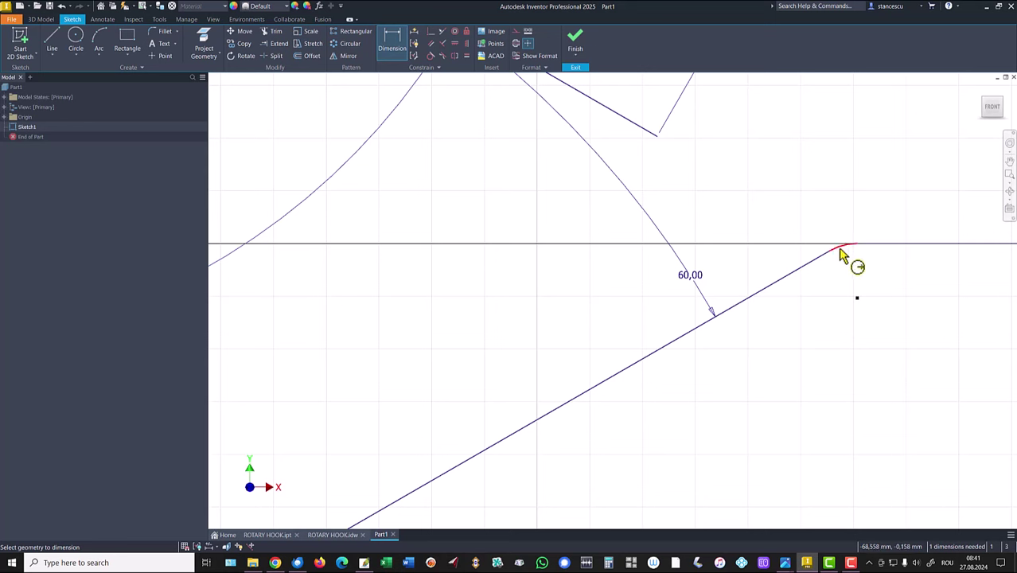
click(840, 249)
click(847, 269)
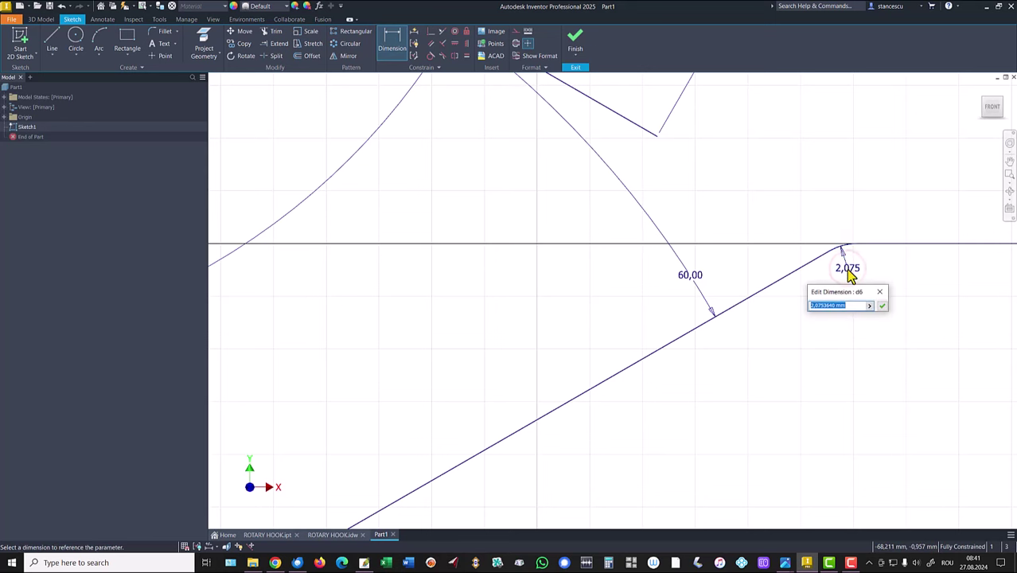
text(5)
key(Return)
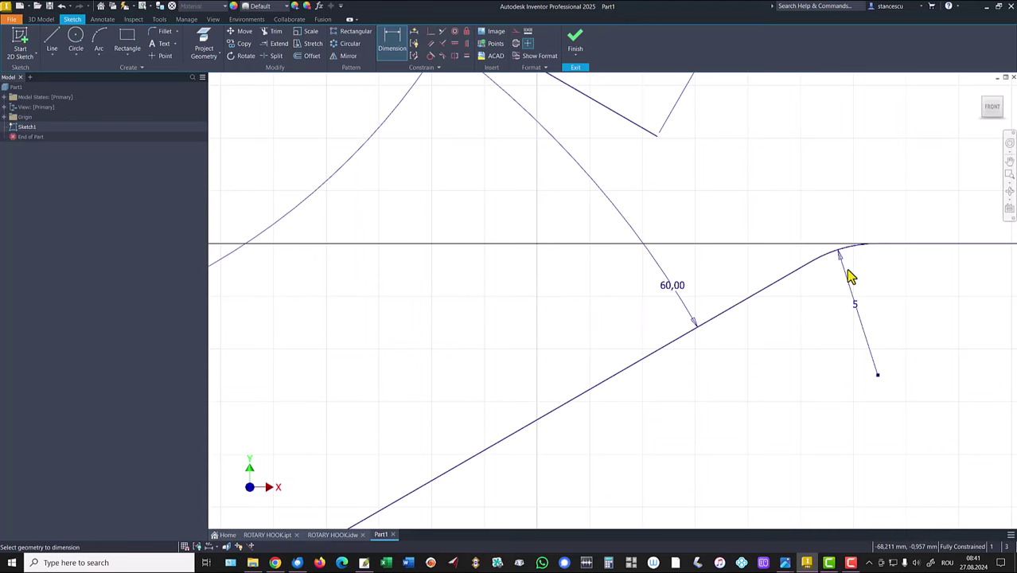
Reposition both 60° angle dimensions inside the hook and move the 105 mm dimension above the profile
key(Home)
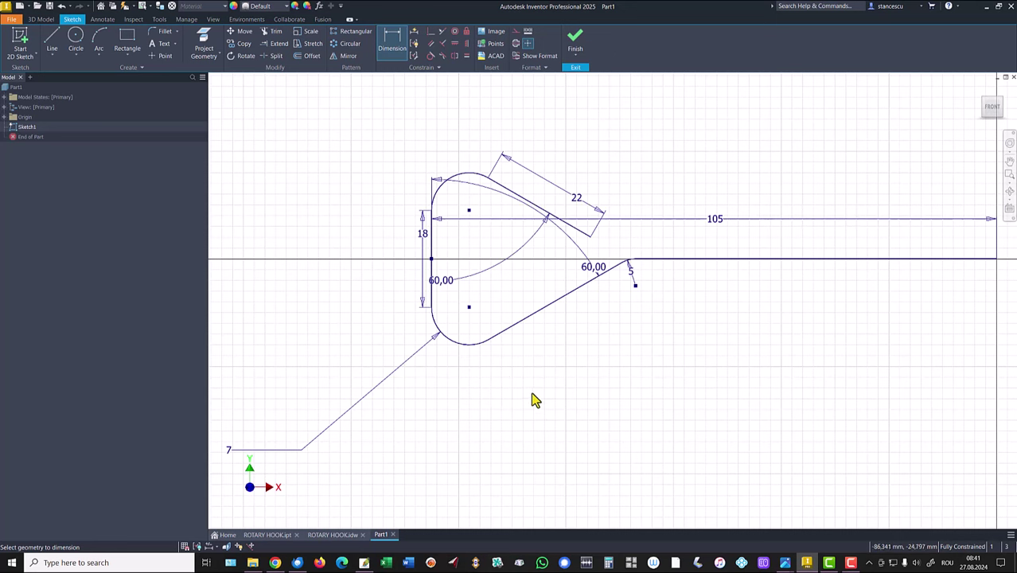
key(Escape)
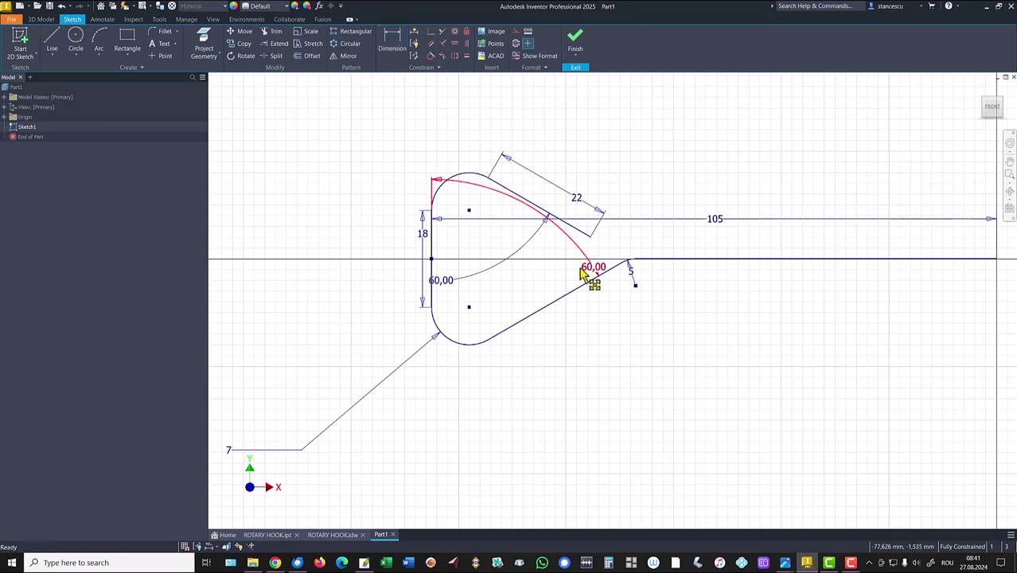
drag(587, 270, 483, 241)
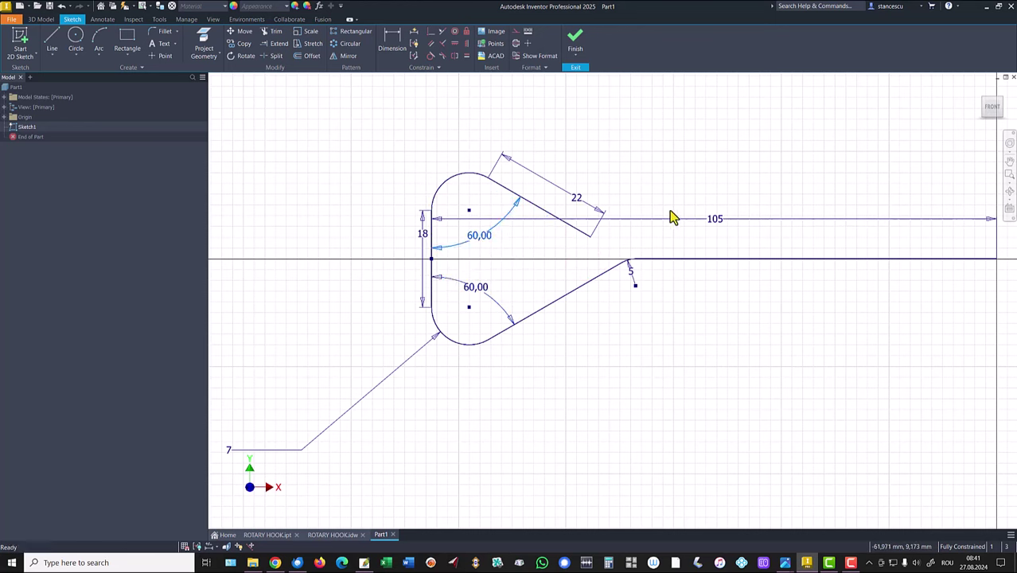
drag(715, 220, 715, 131)
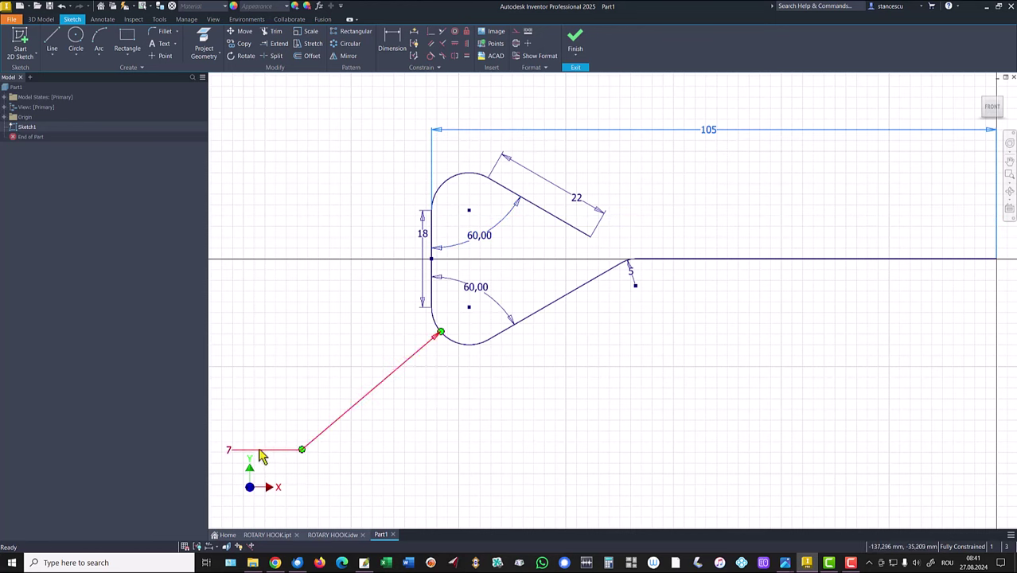
Place the 7 mm radius dimension inside the lower bend and move the 18 mm dimension farther out from the vertical line
click(299, 450)
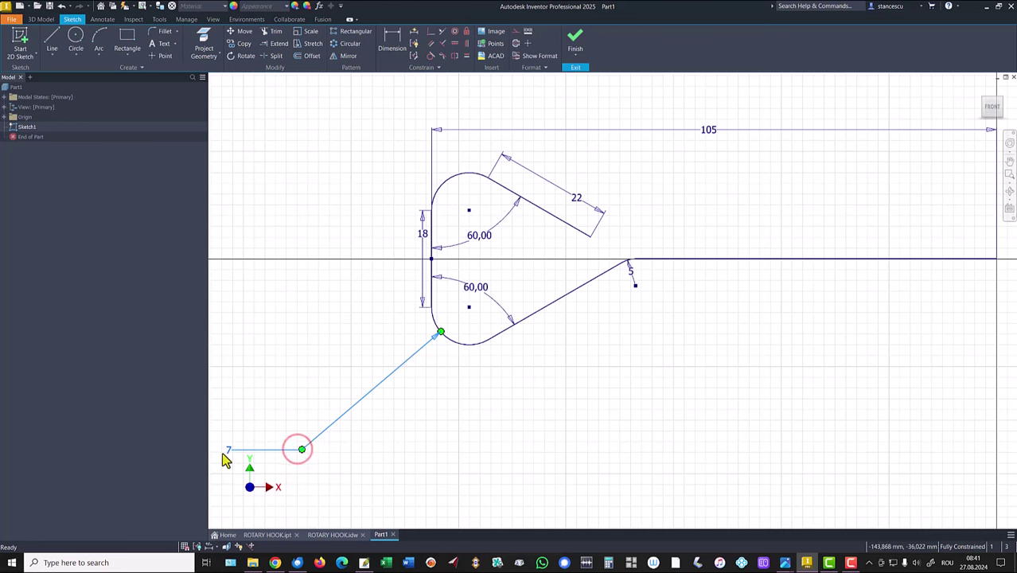
mouse_move(246, 454)
mouse_down()
mouse_move(334, 418)
mouse_move(413, 342)
mouse_move(460, 331)
mouse_up()
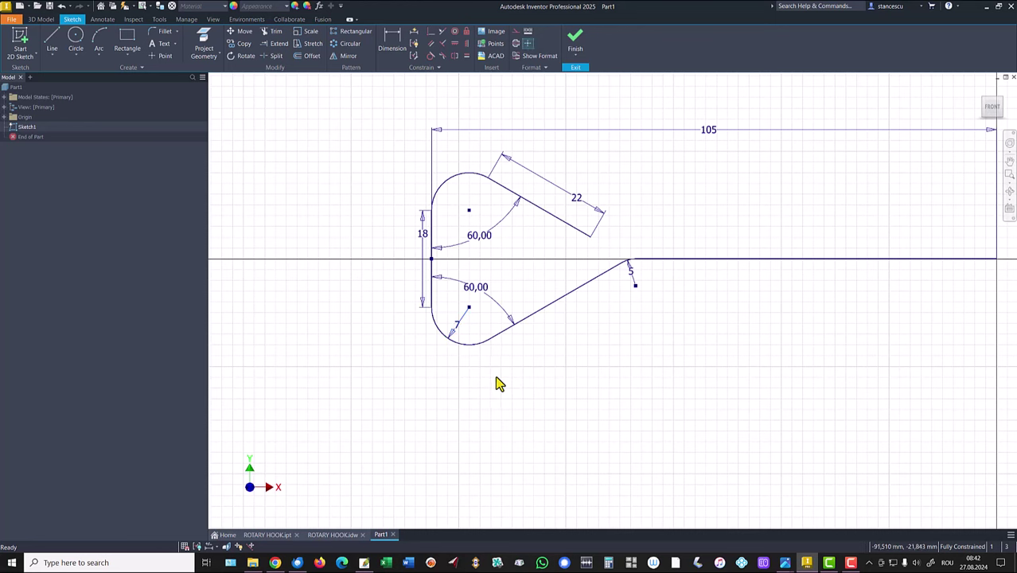
click(399, 265)
drag(419, 234, 406, 253)
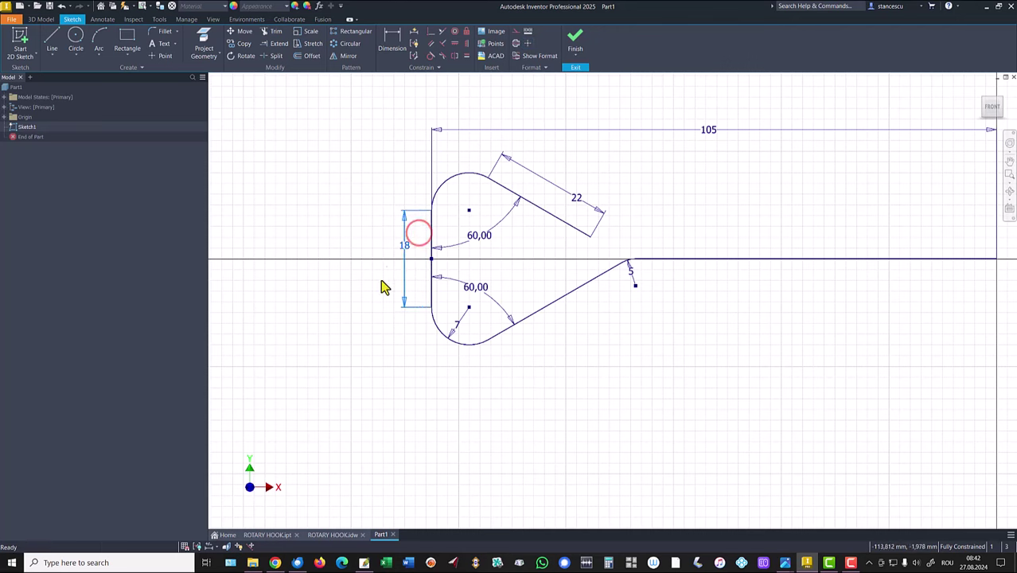
click(547, 381)
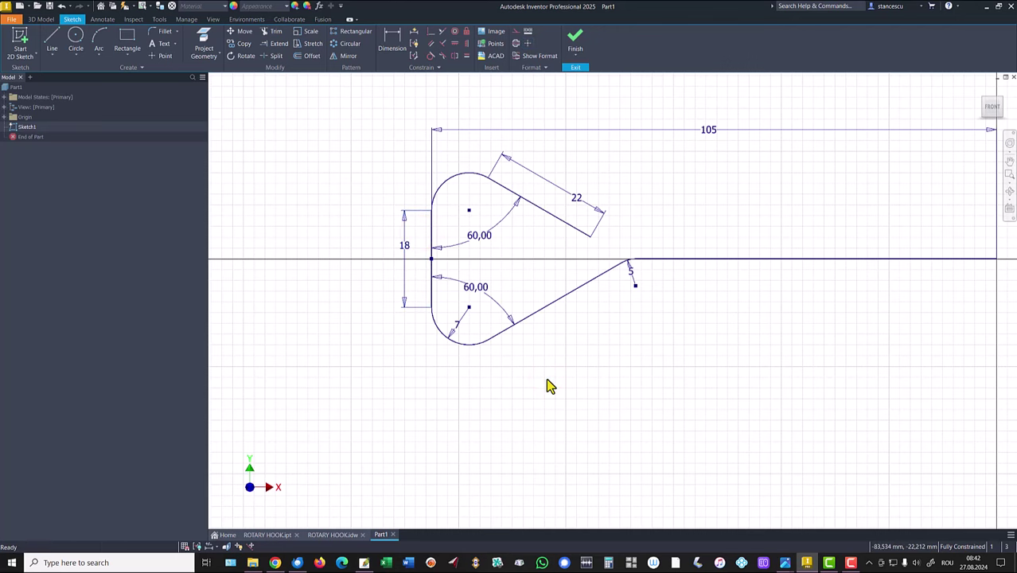
Finish the centreline sketch and return to the isometric home view
key(Home)
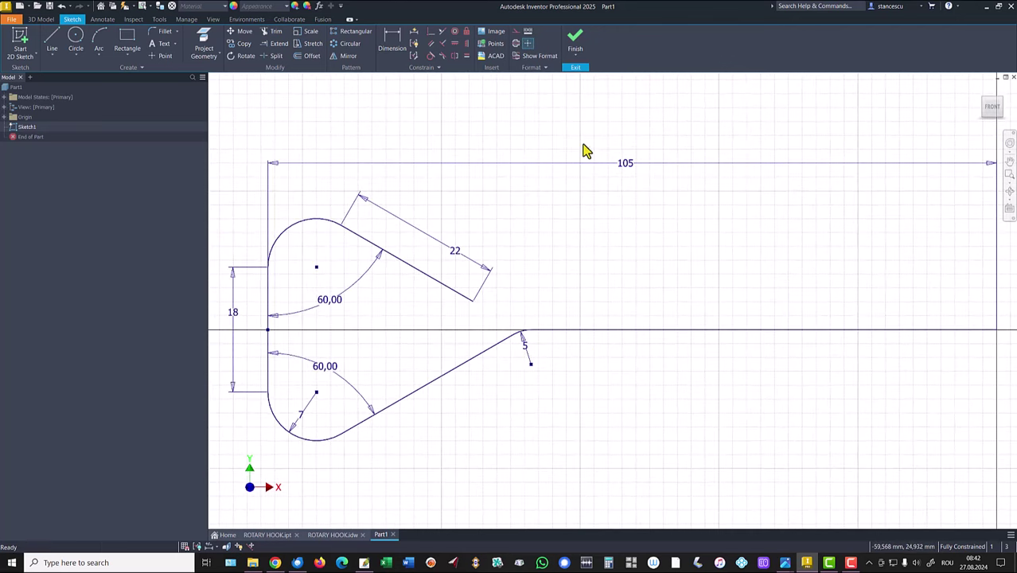
click(575, 37)
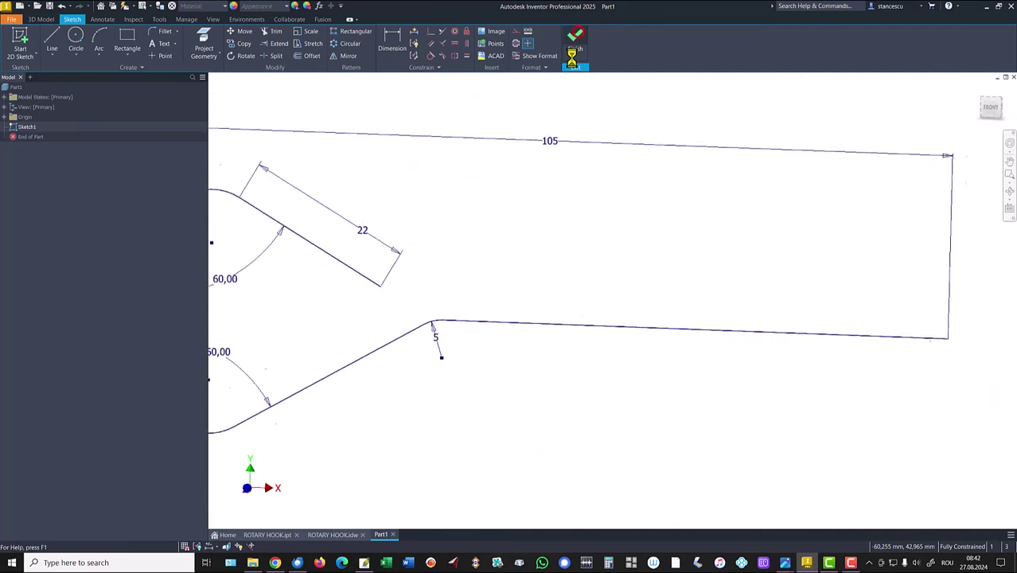
key(Home)
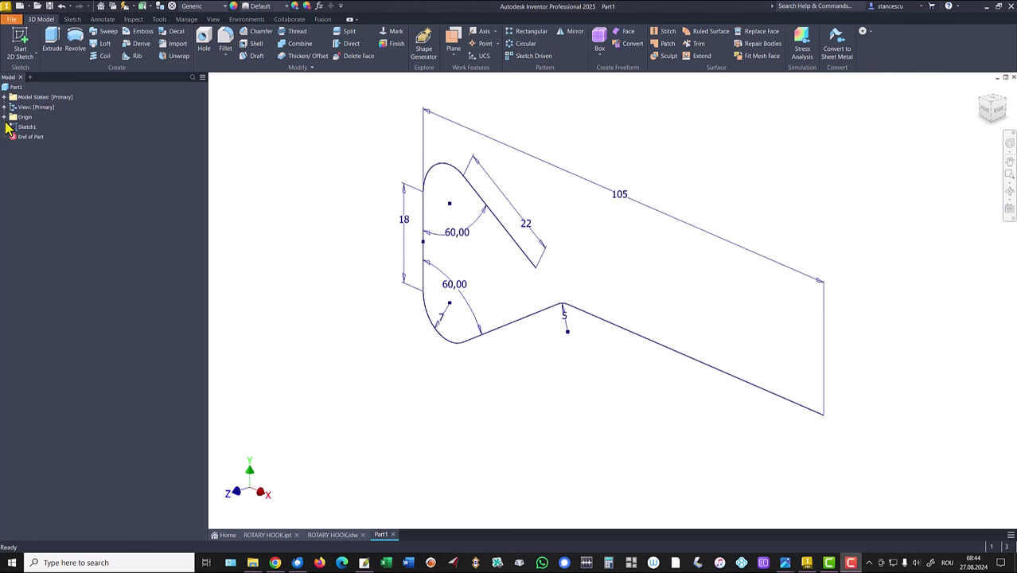
Create a sketch on the YZ plane with an 8 mm diameter circle centred on the origin, and finish the sketch
click(4, 118)
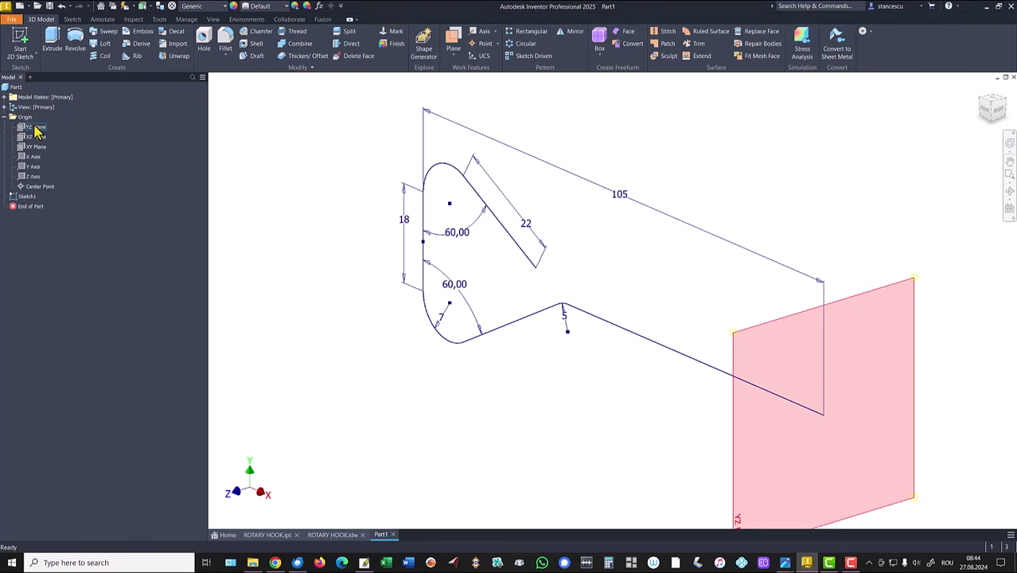
click(35, 128)
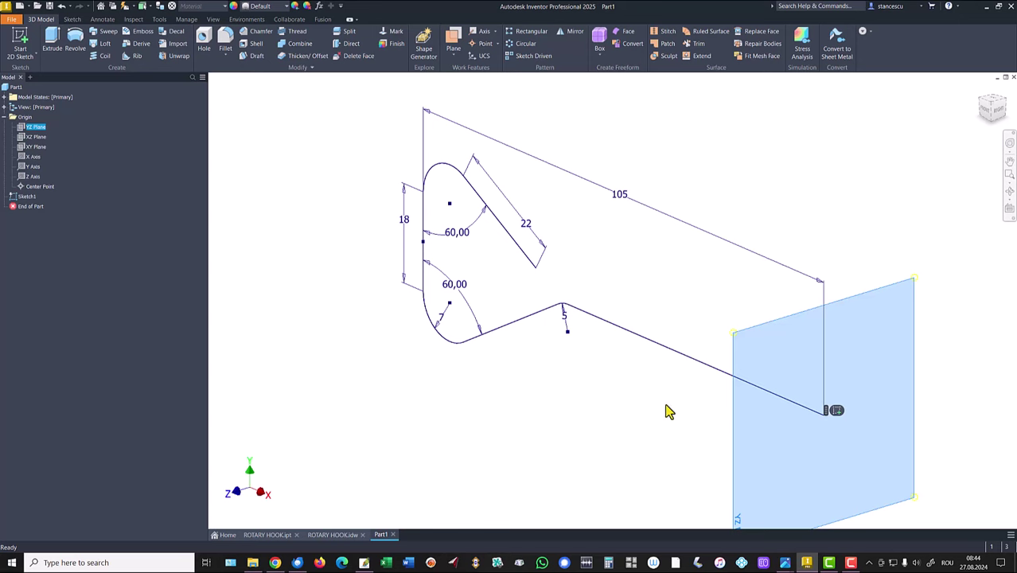
click(839, 411)
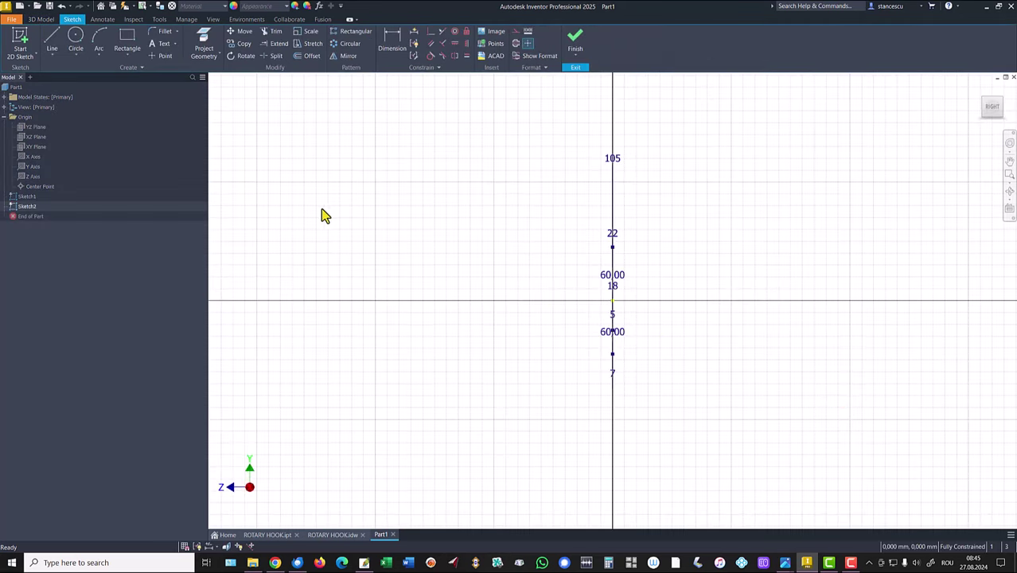
click(75, 38)
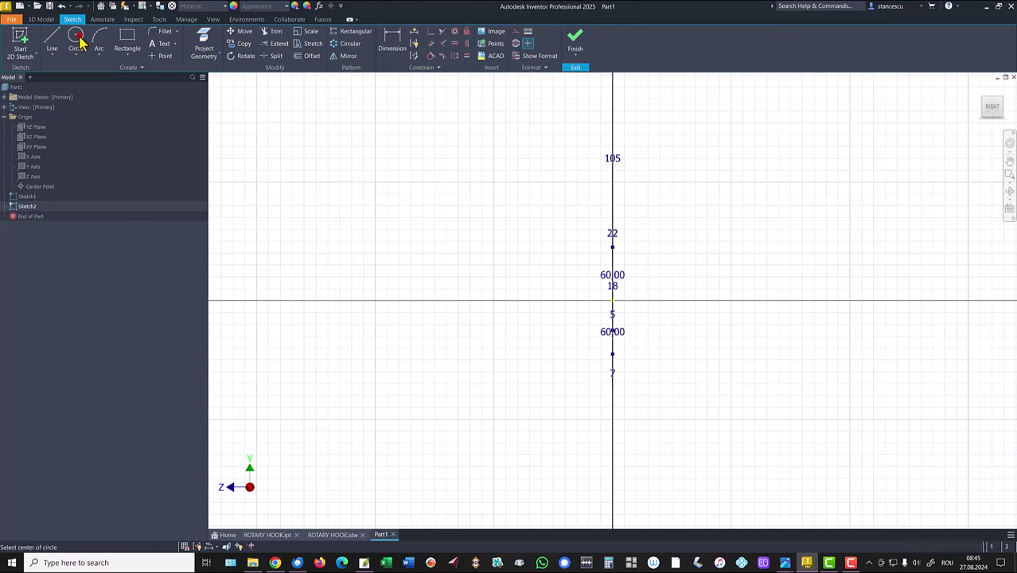
click(611, 301)
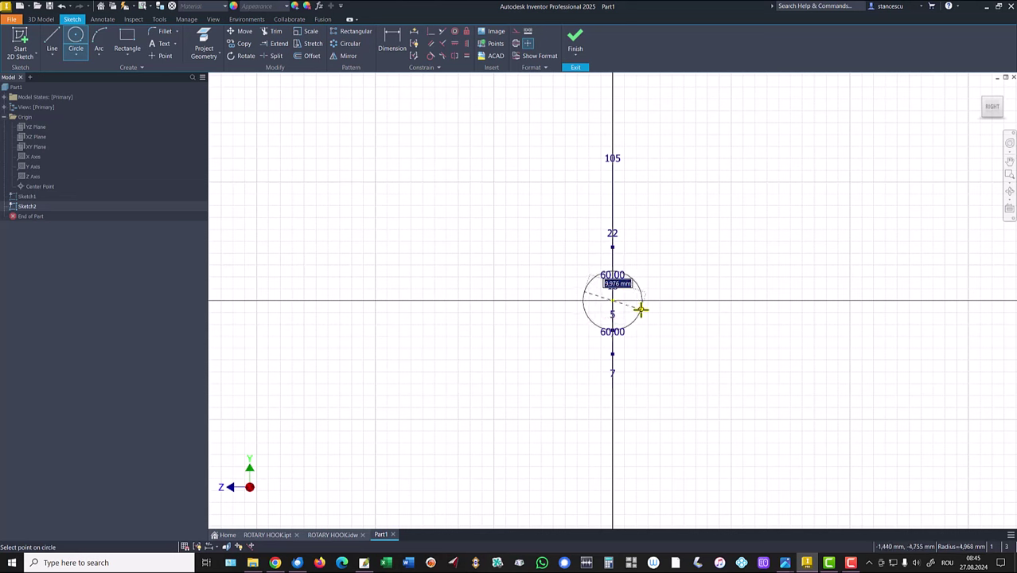
key(Return)
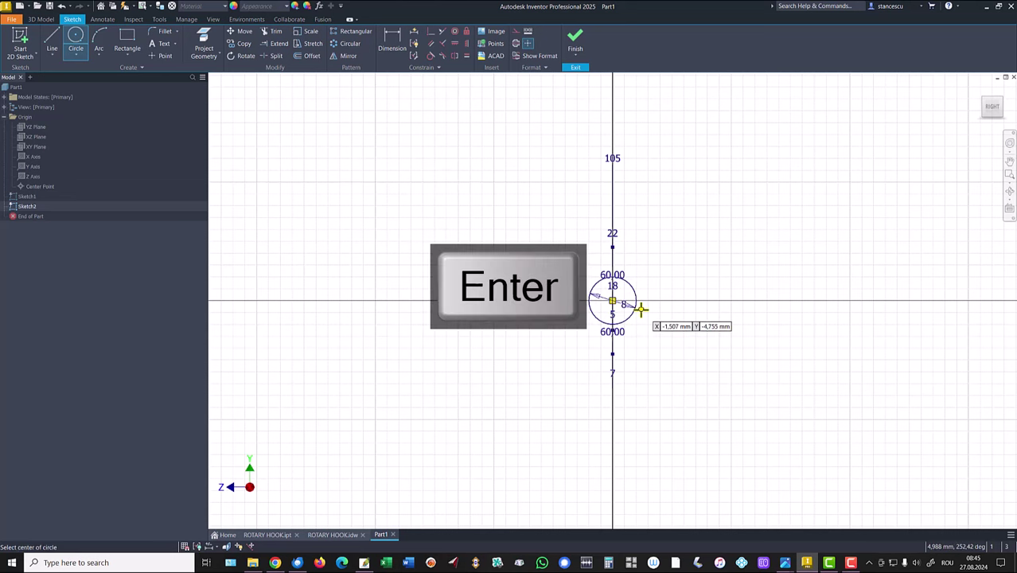
click(575, 41)
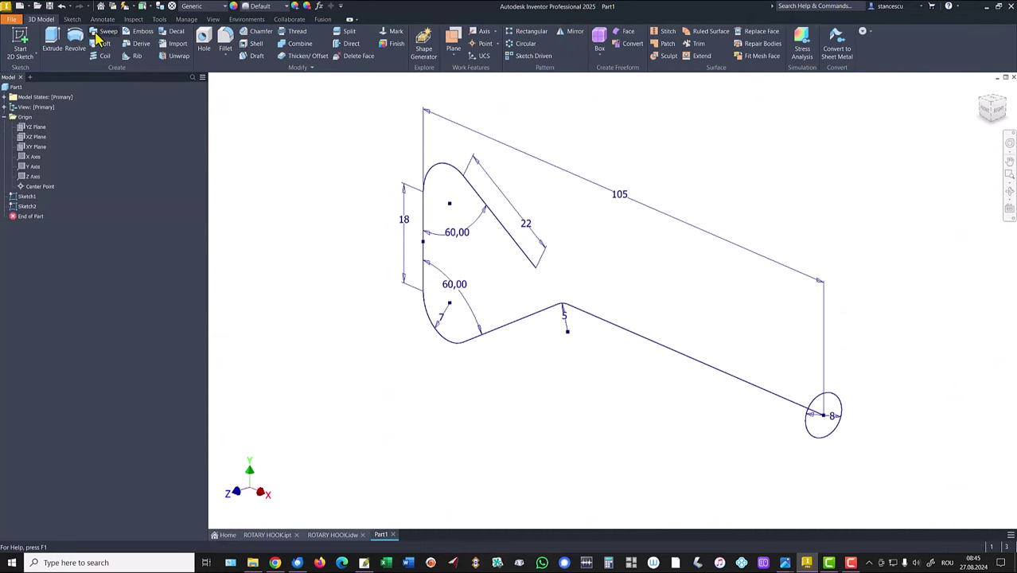
Sweep the 8 mm circle along the entire hook centreline to create the solid rod
click(103, 32)
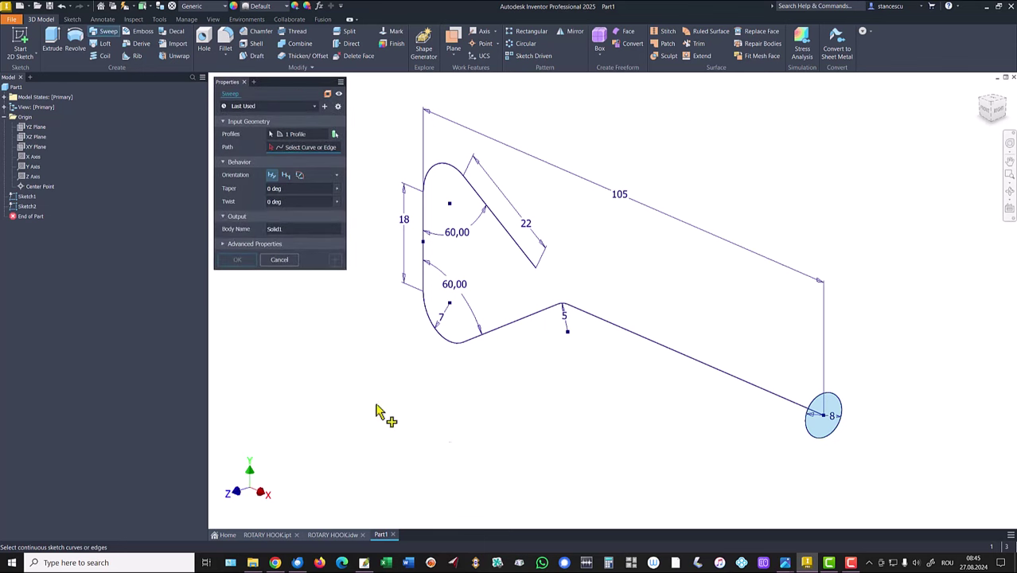
click(686, 364)
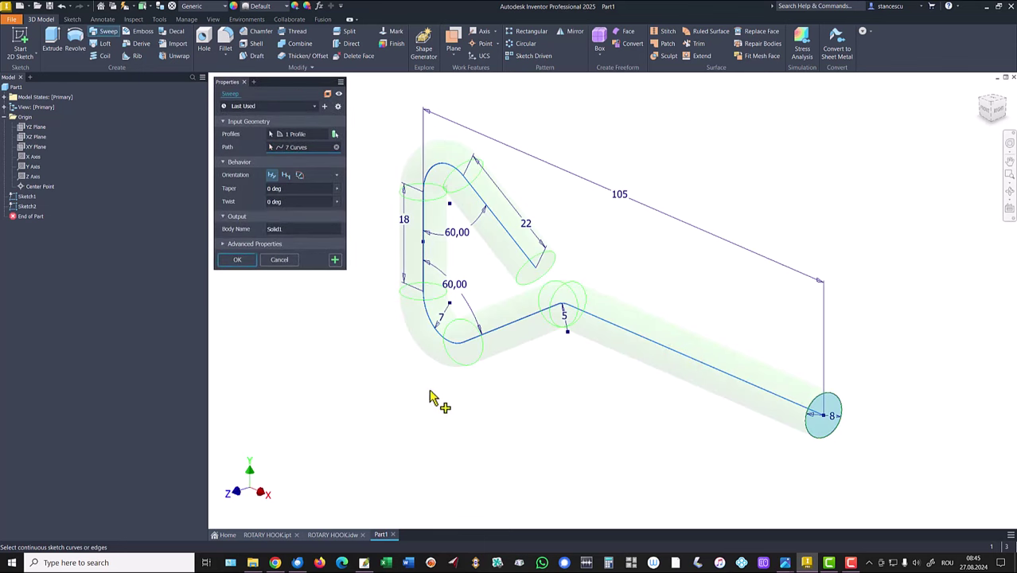
click(246, 265)
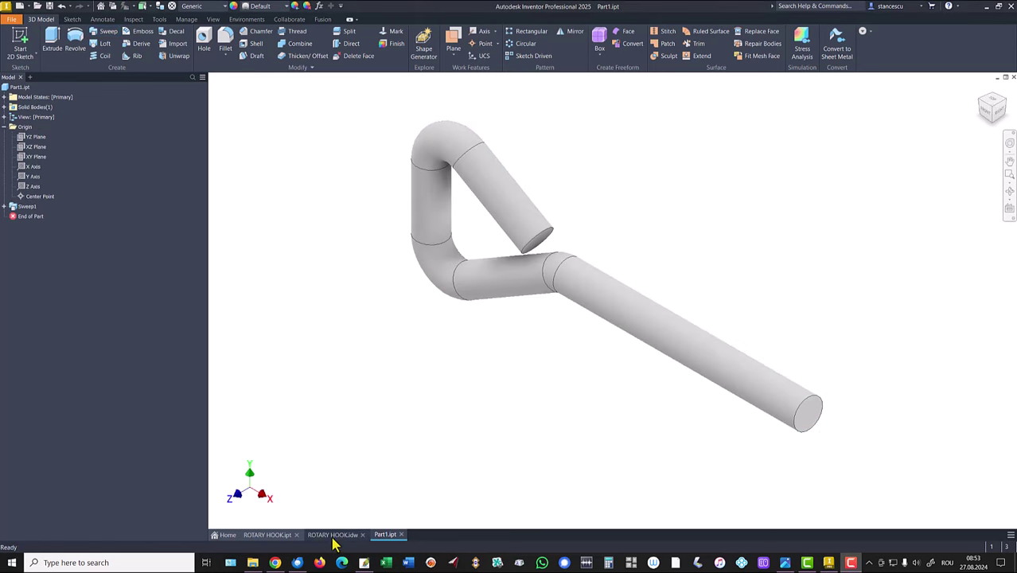
Examine the dimensions of the grooved tip and chamfer at the rod's straight end in the ROTARY HOOK.idw drawing
click(332, 535)
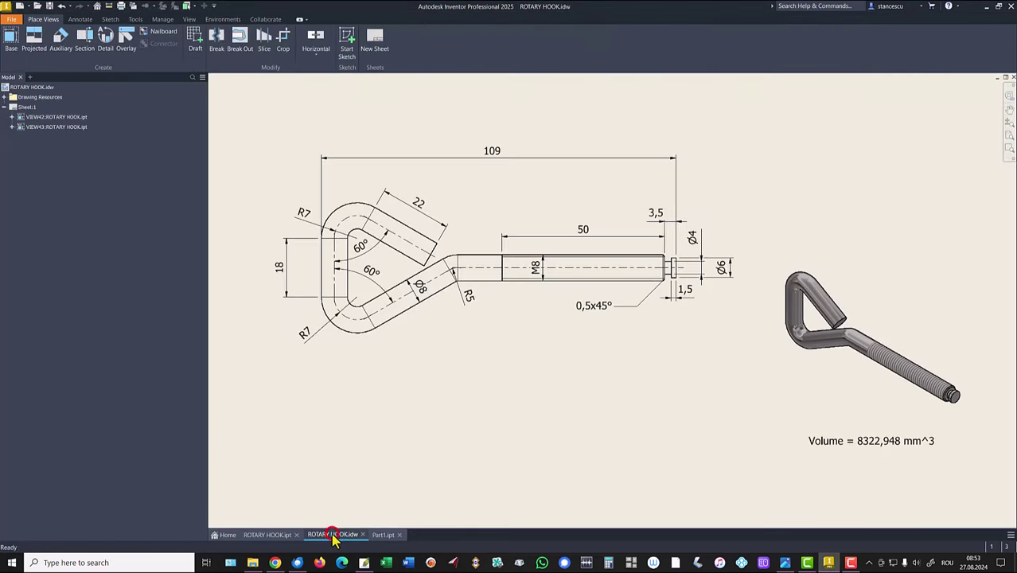
click(667, 256)
click(674, 263)
click(701, 288)
scroll(708, 293, up, 1)
scroll(708, 293, up, 3)
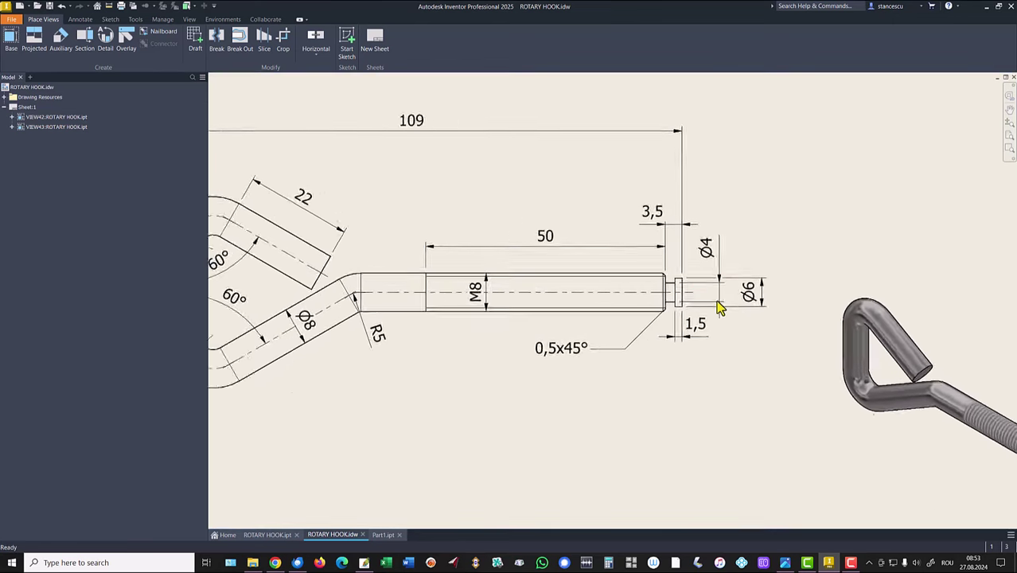
Review the tip's collar and groove diameters, their lengths, and the chamfer callout at the thread end on the drawing
click(685, 365)
click(671, 389)
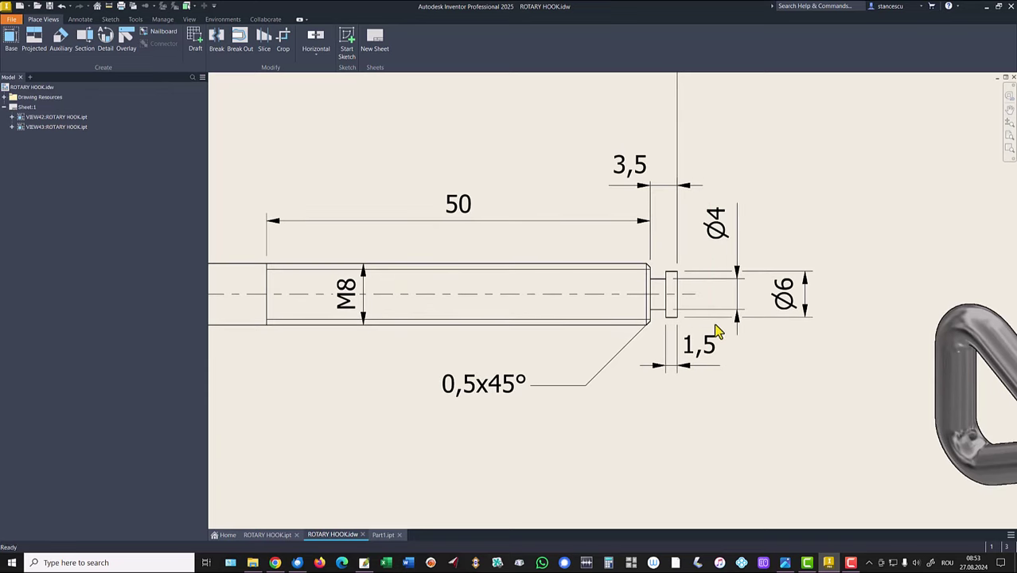
click(788, 297)
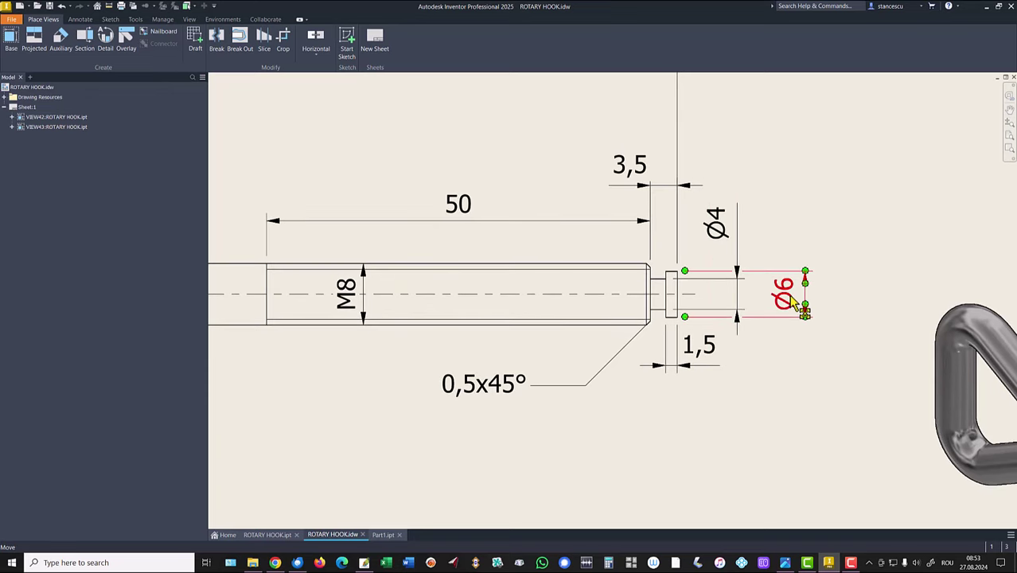
click(668, 362)
click(716, 230)
click(714, 263)
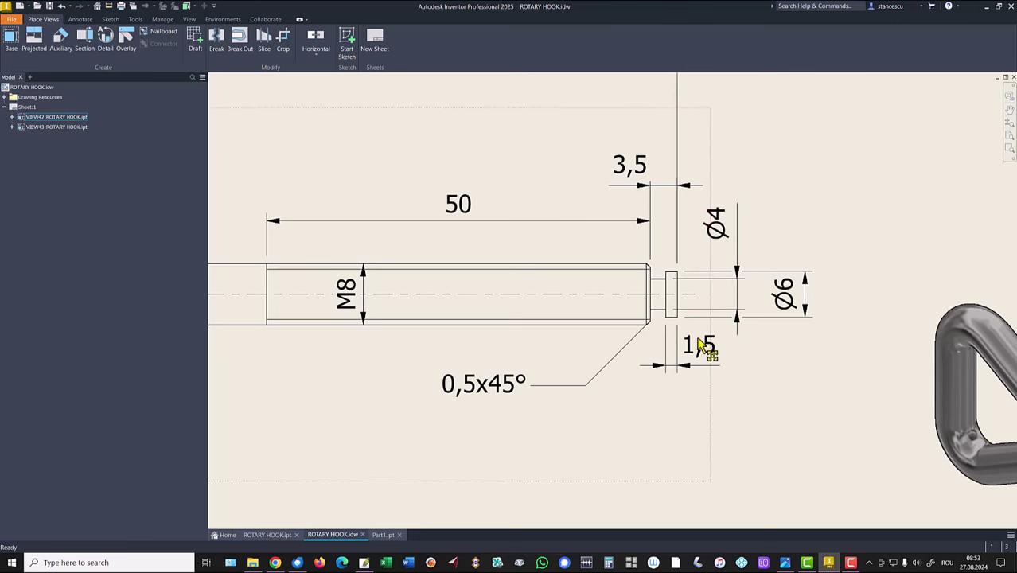
click(703, 353)
click(644, 208)
click(643, 178)
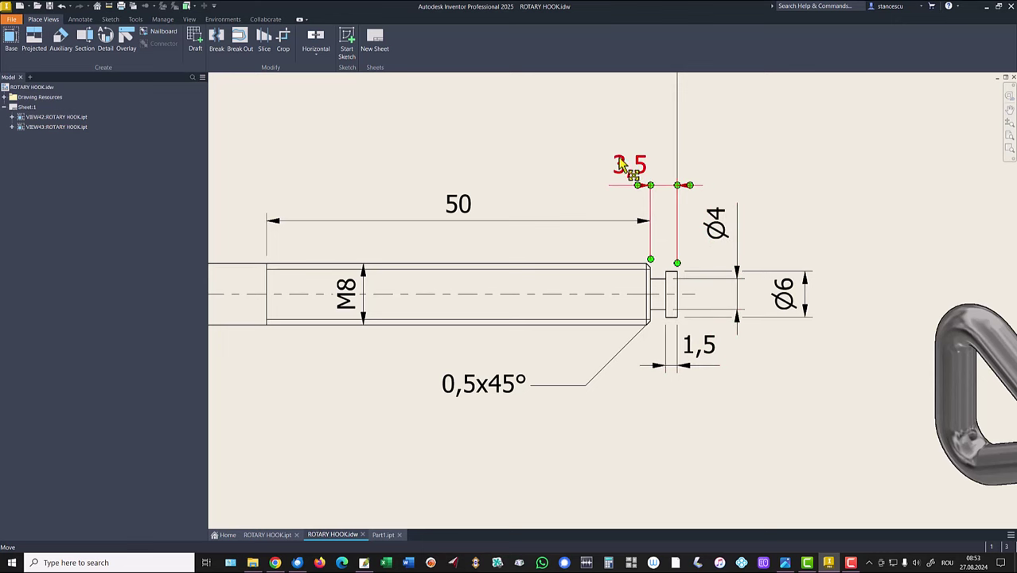
click(644, 220)
click(623, 177)
click(668, 176)
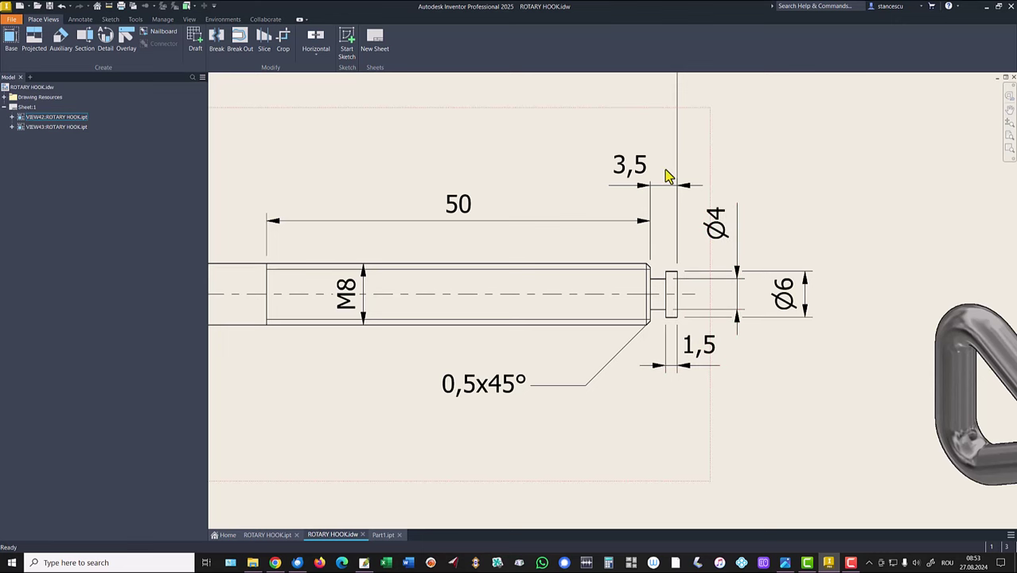
click(455, 387)
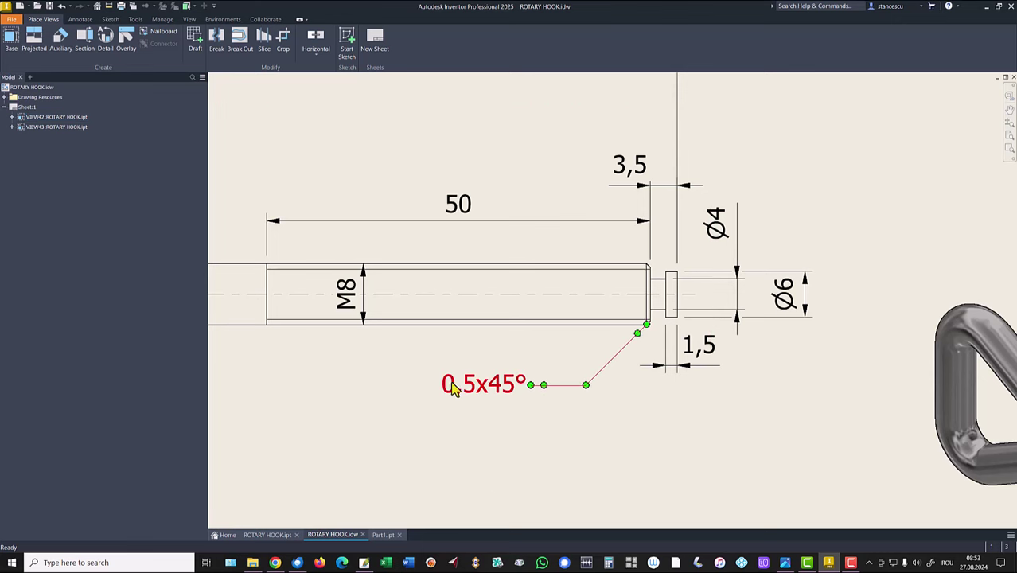
click(508, 402)
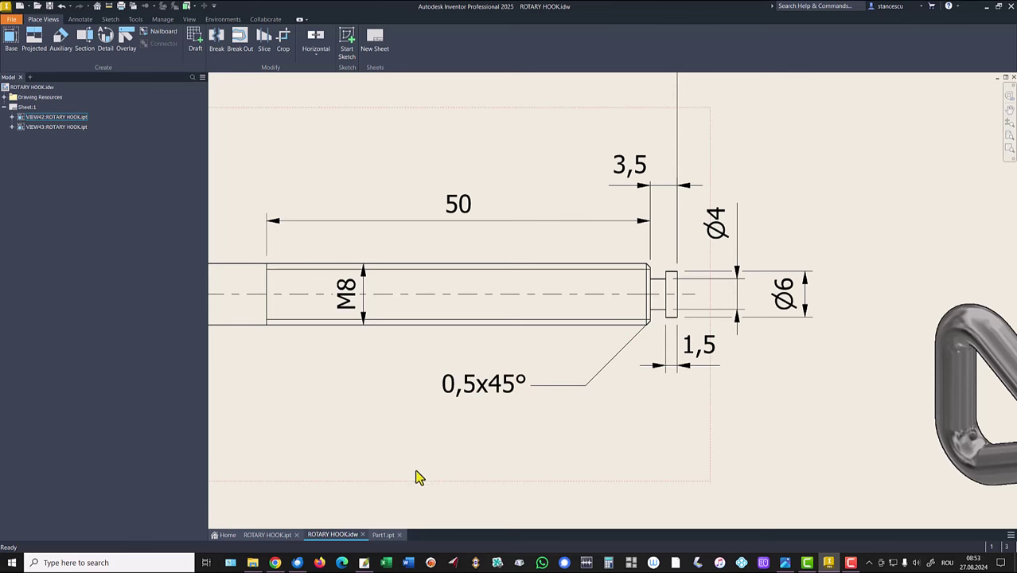
Return to Part1.ipt, start a sketch on the XY plane, and slice the model graphics at the sketch plane
click(381, 534)
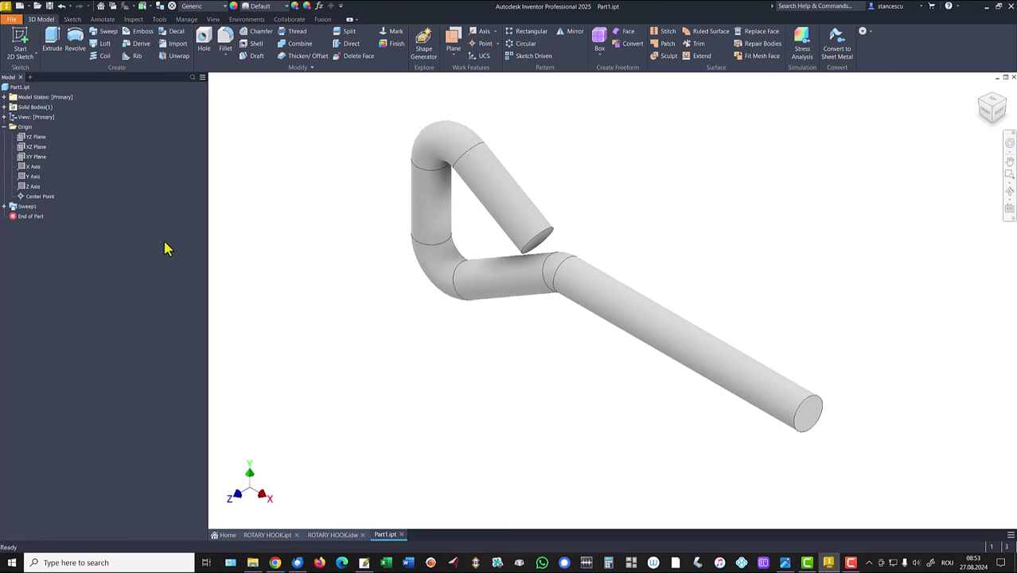
click(33, 158)
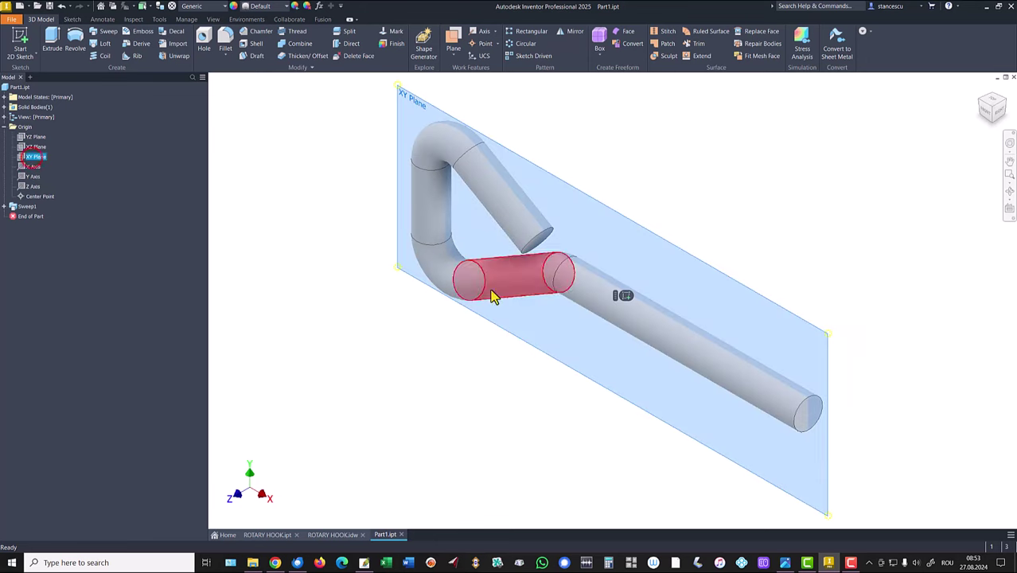
key(s)
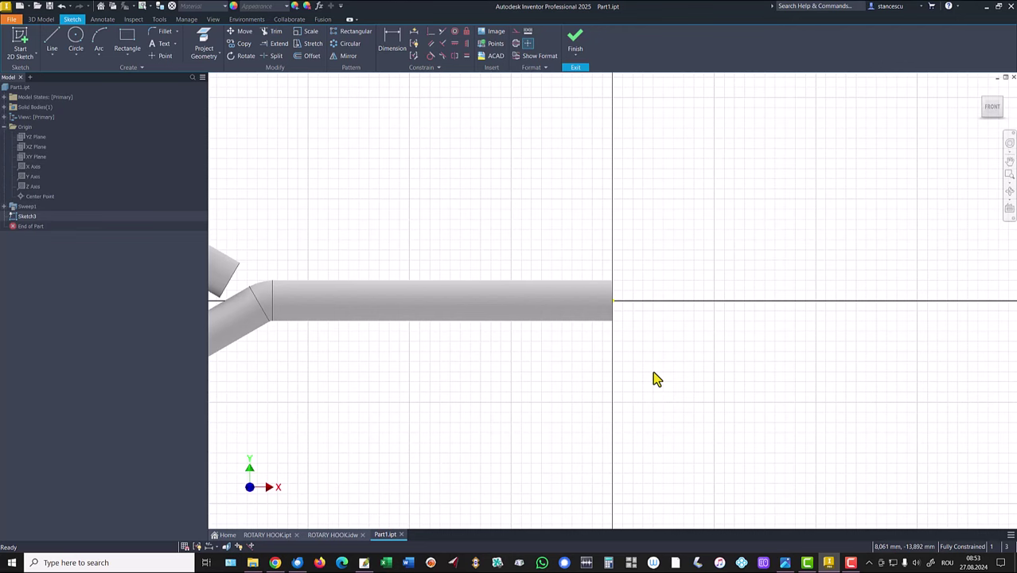
key(F7)
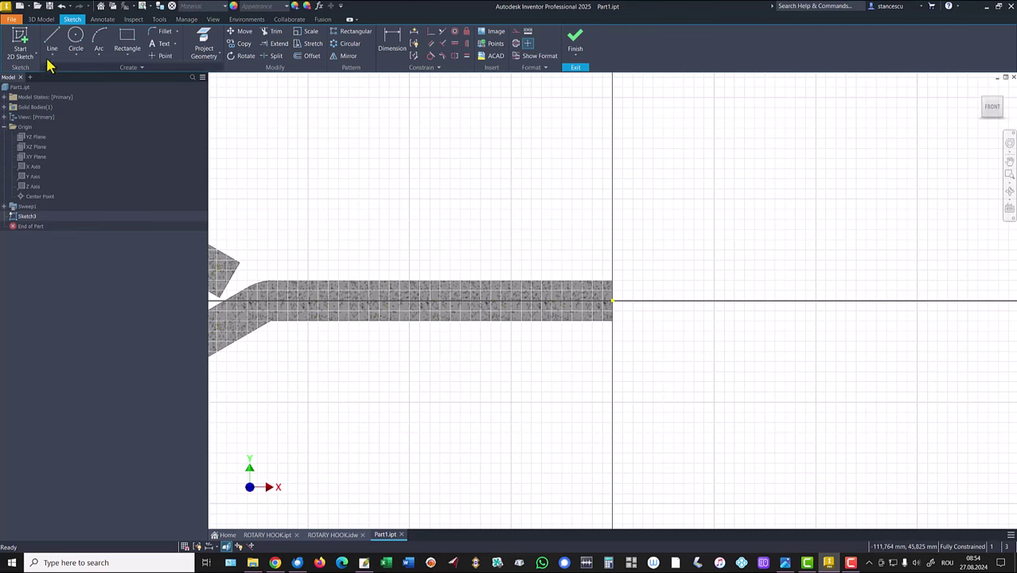
Sketch a closed stepped profile about 6 mm long and 2 mm deep inside the rod's upper edge, ending at the straight end's corner
click(51, 40)
scroll(574, 250, down, 3)
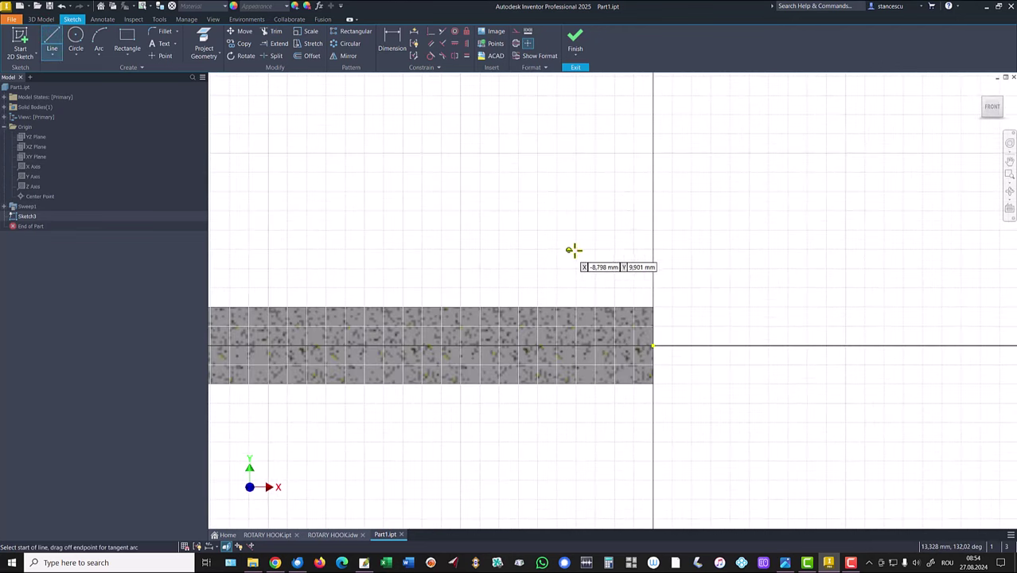
click(651, 306)
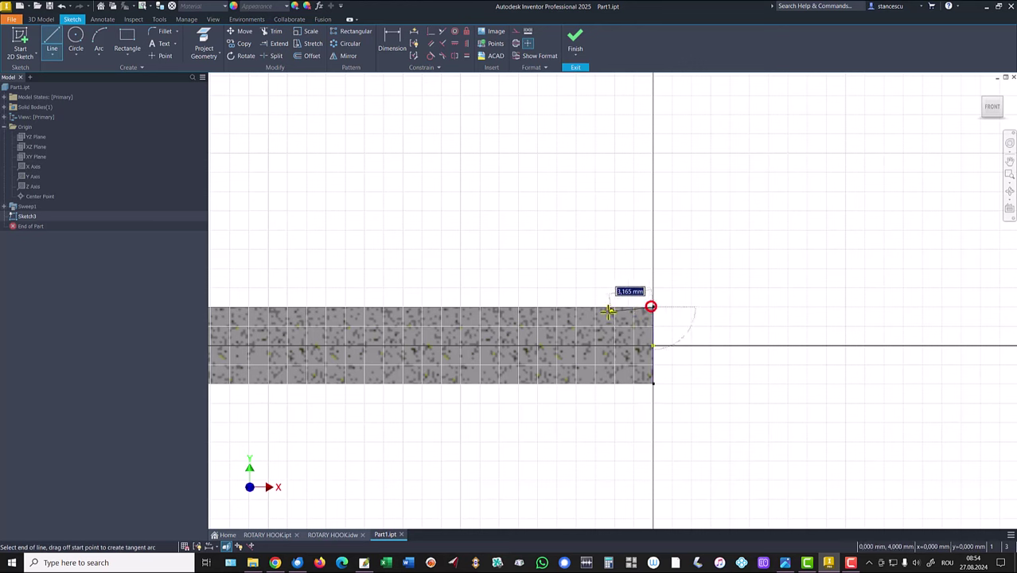
mouse_move(651, 306)
mouse_down()
mouse_move(558, 308)
mouse_move(595, 306)
mouse_up()
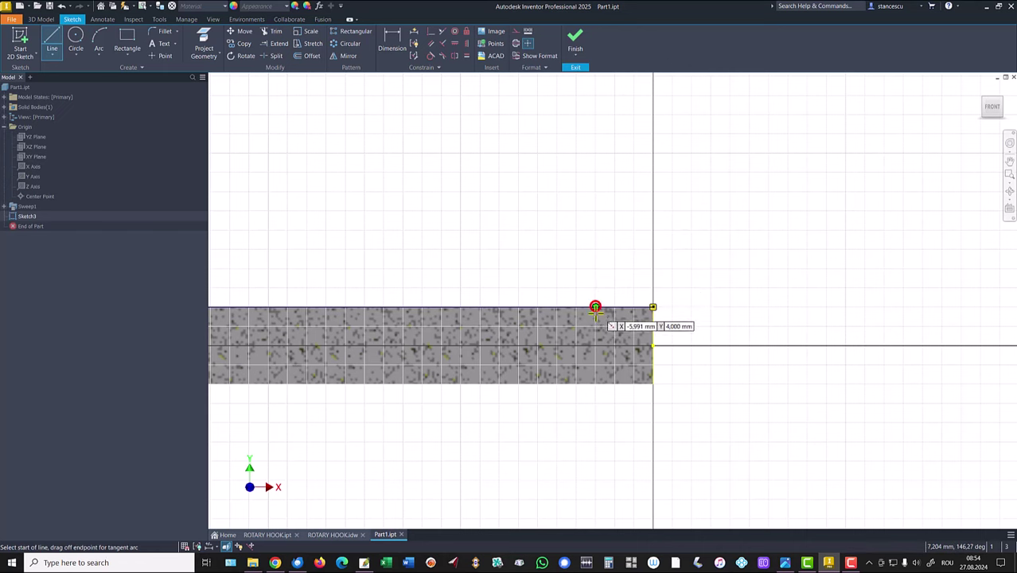
scroll(595, 320, down, 3)
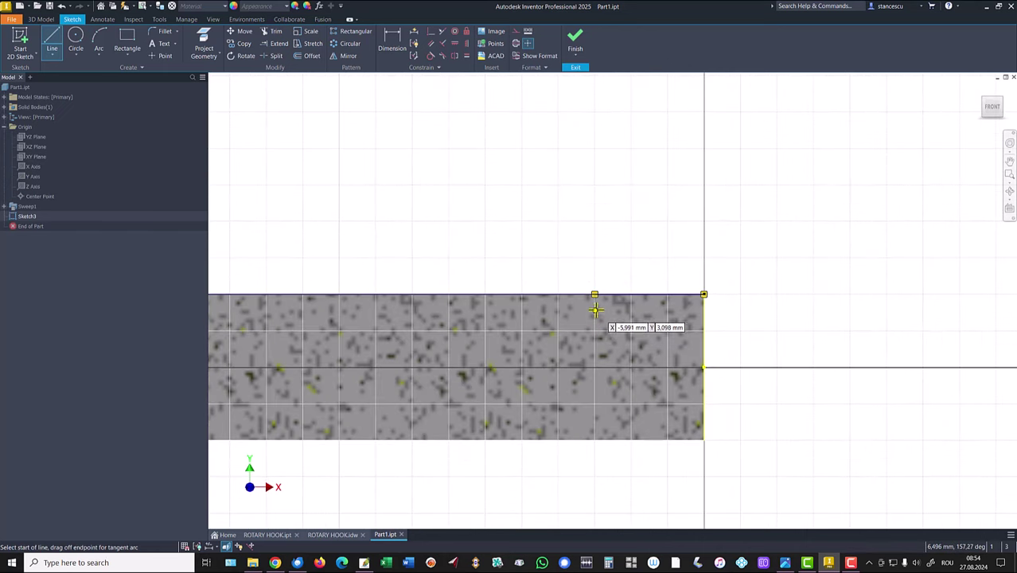
click(594, 295)
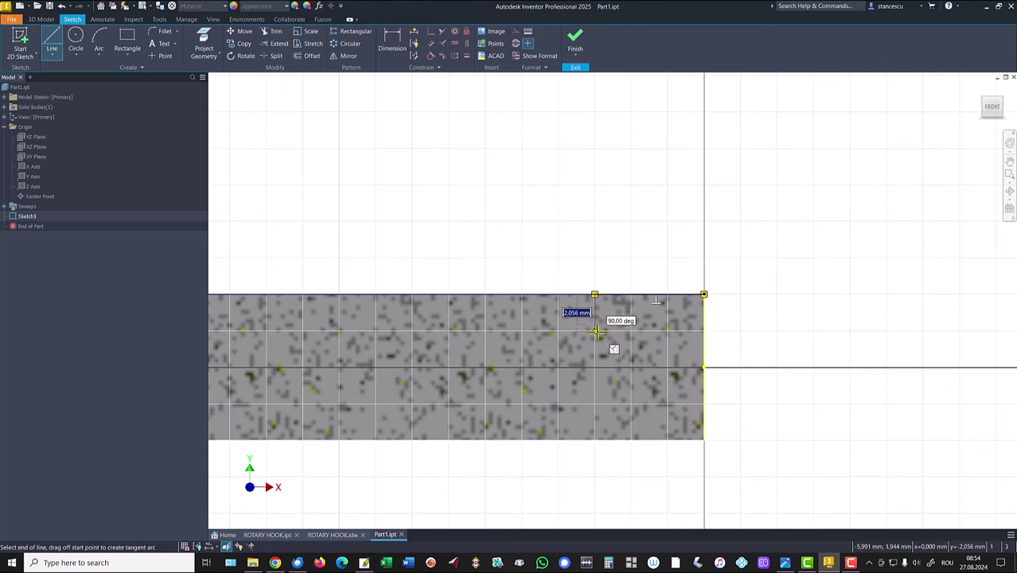
click(595, 331)
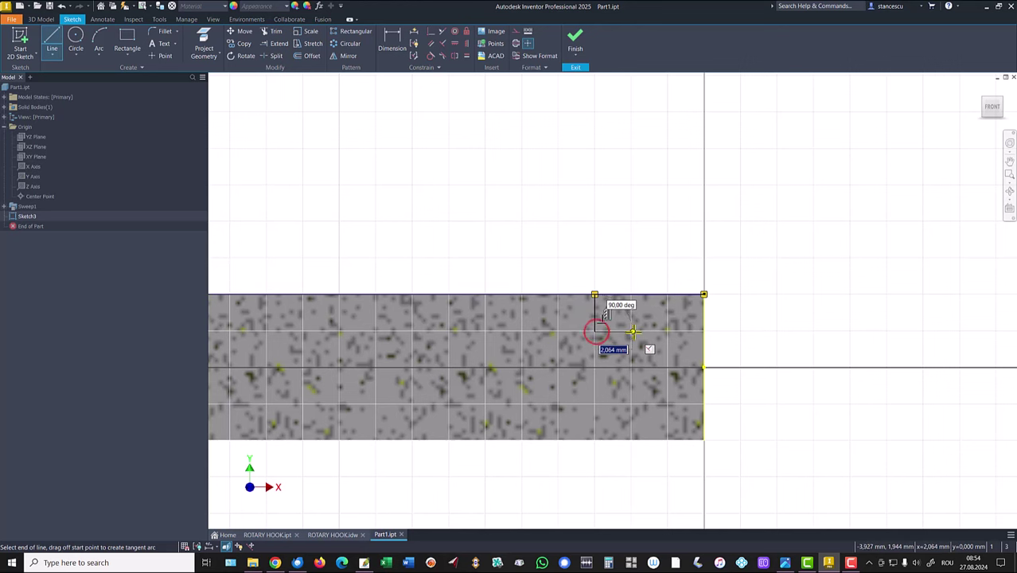
click(656, 330)
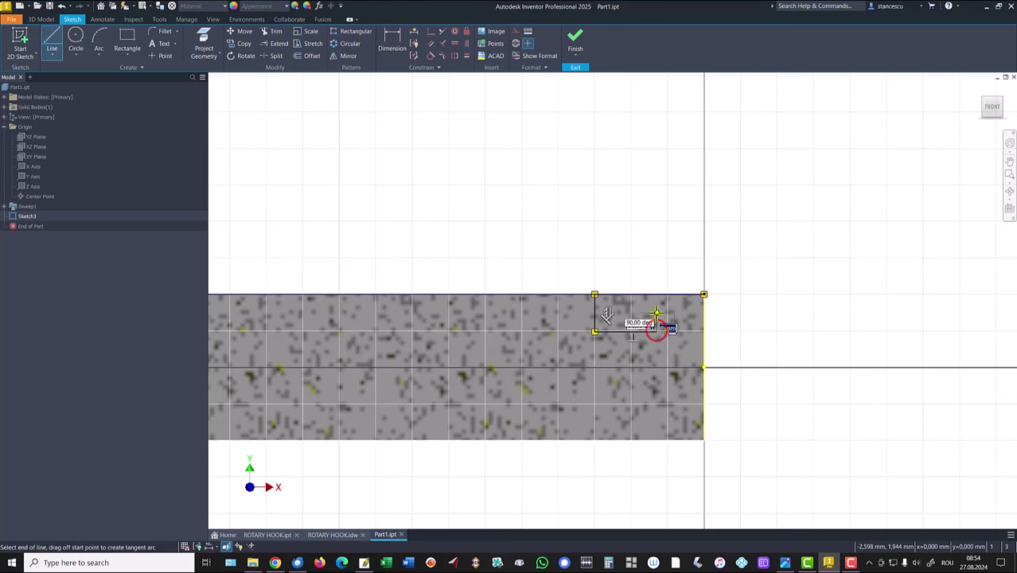
click(705, 313)
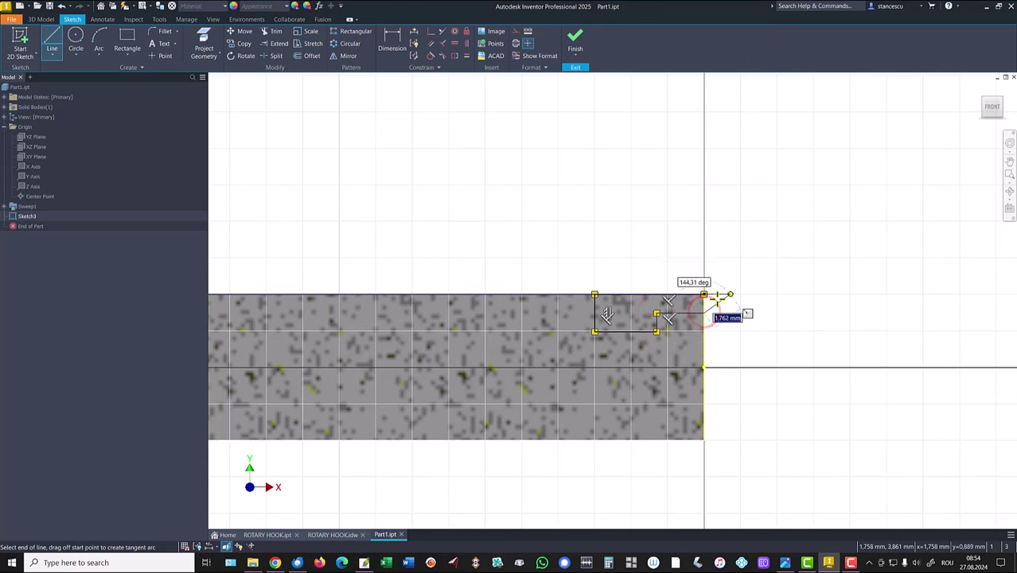
click(704, 295)
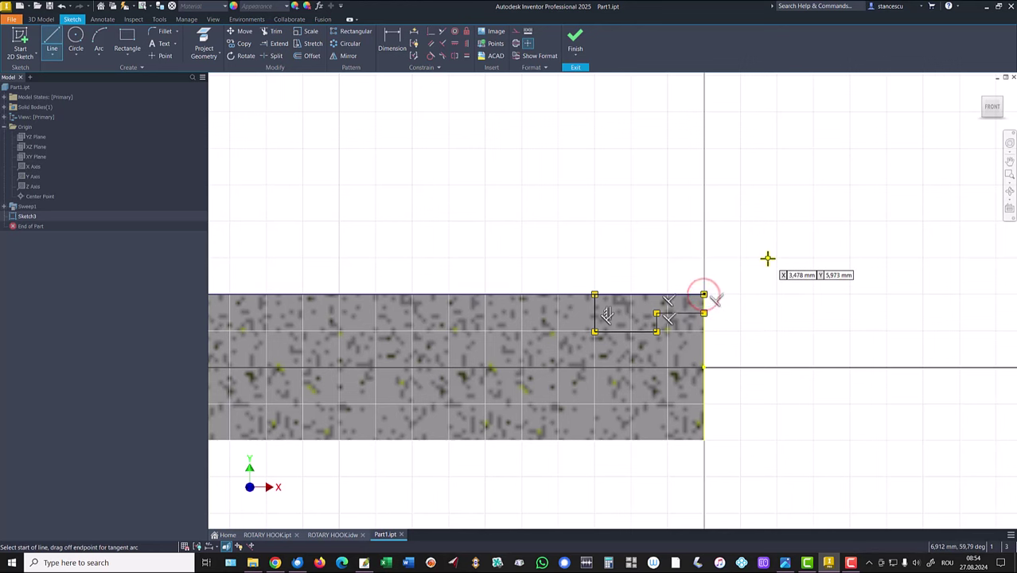
key(Escape)
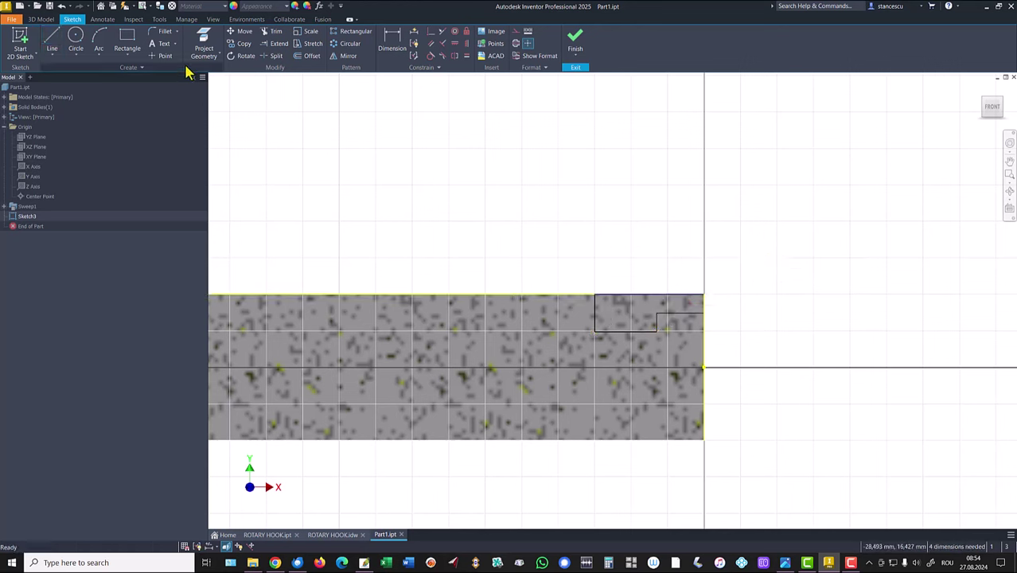
Project the X axis into the sketch and convert the projected line to a centerline
click(204, 41)
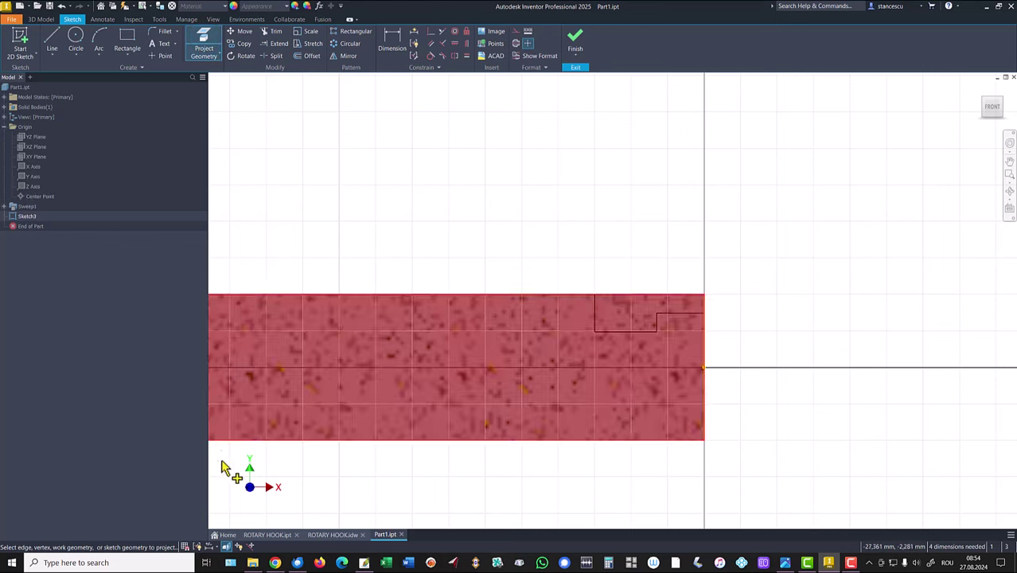
click(35, 171)
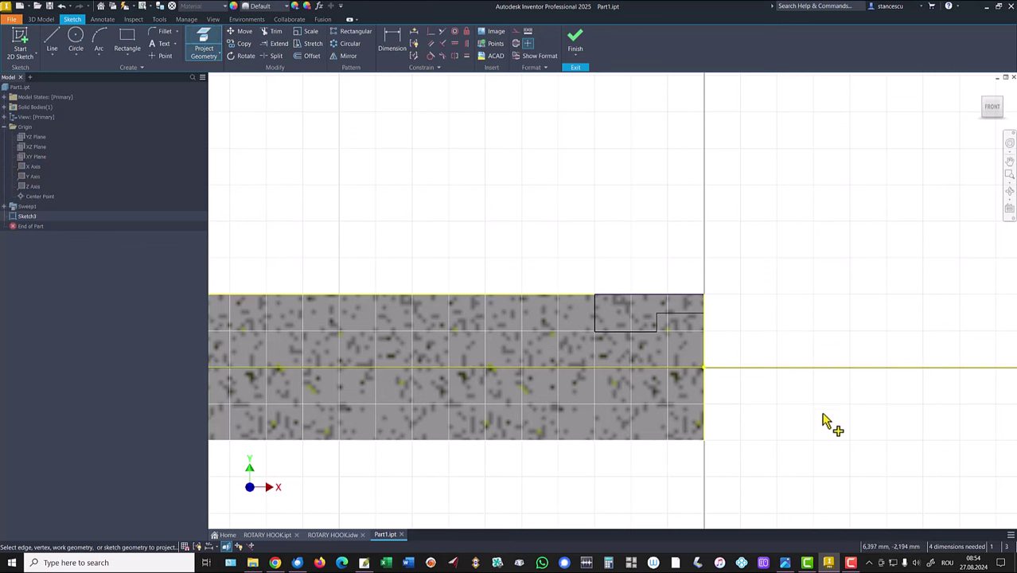
key(Escape)
drag(852, 339, 825, 400)
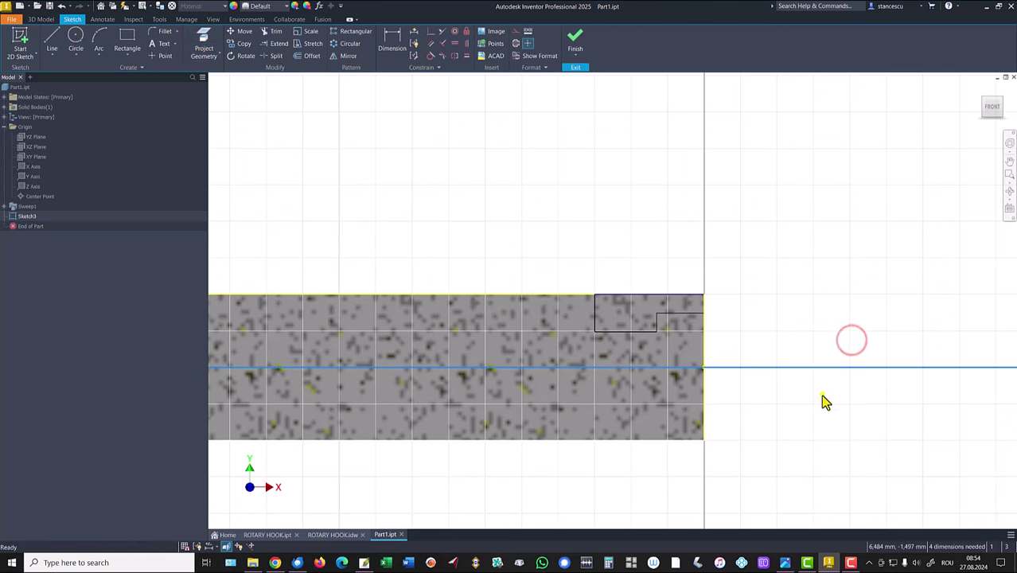
right_click(824, 402)
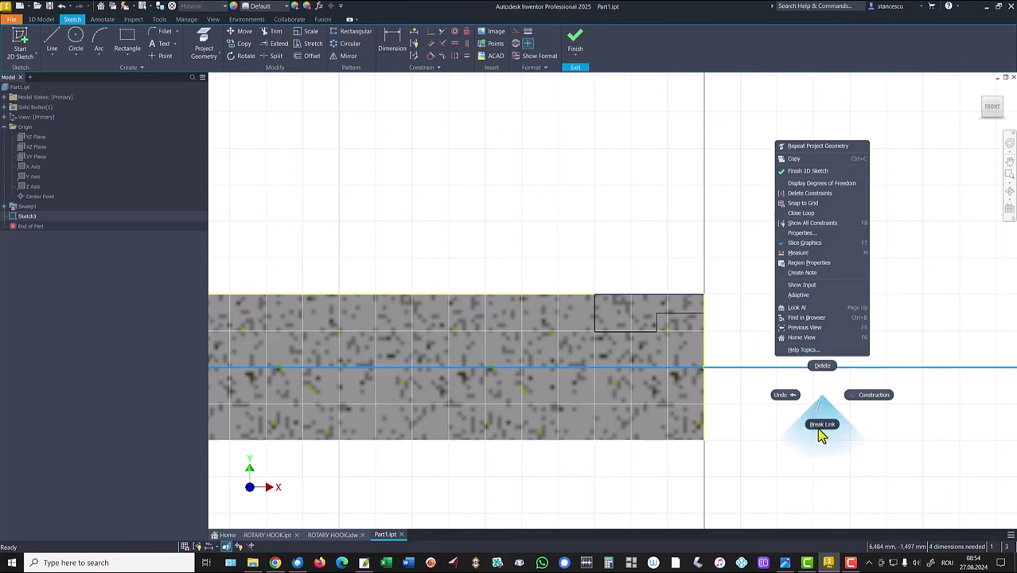
click(909, 289)
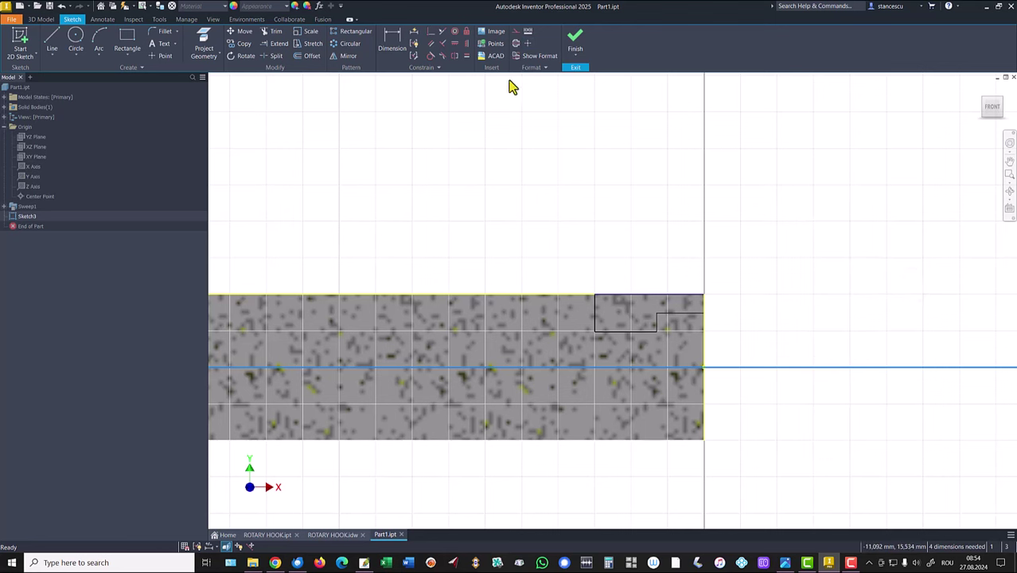
click(516, 44)
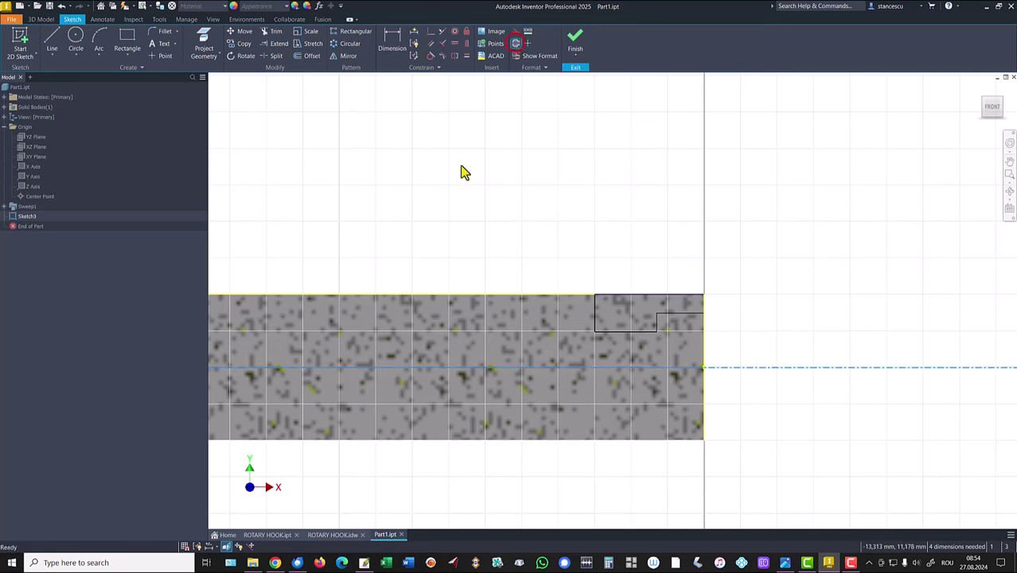
click(461, 166)
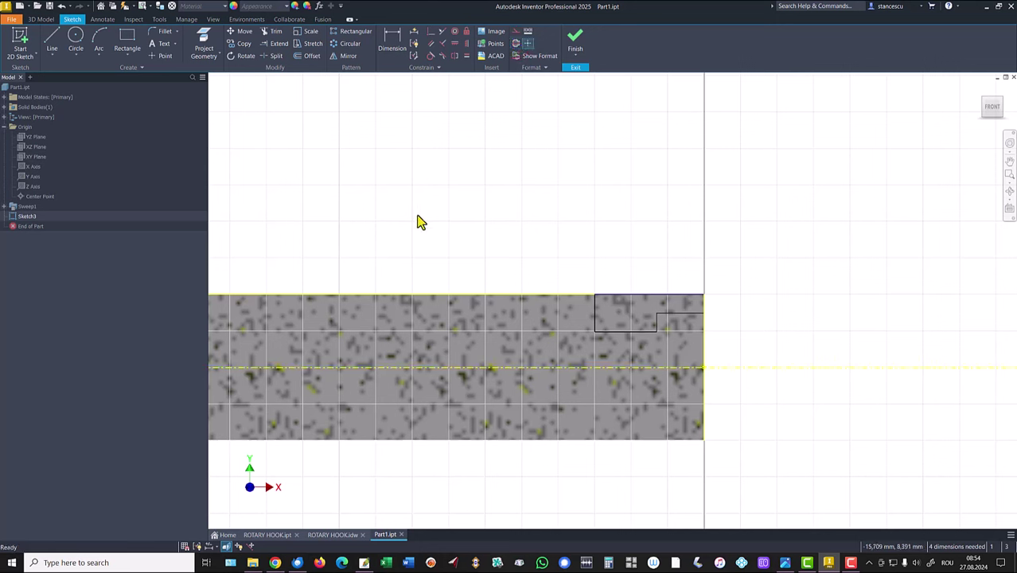
Dimension the profile about the centerline, setting the collar diameter to 6 mm and the groove diameter to 4 mm
click(392, 40)
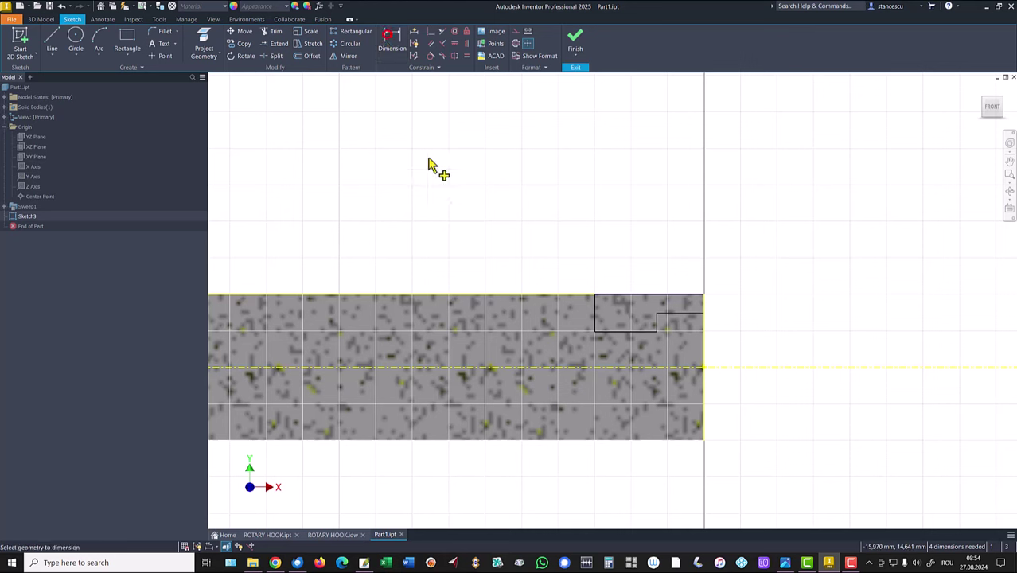
click(689, 314)
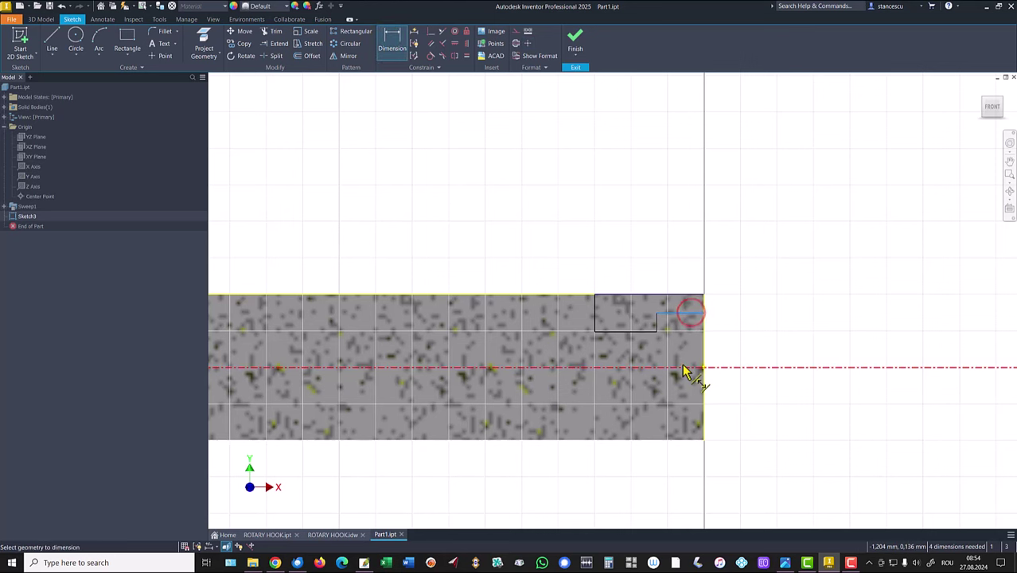
click(681, 367)
click(760, 350)
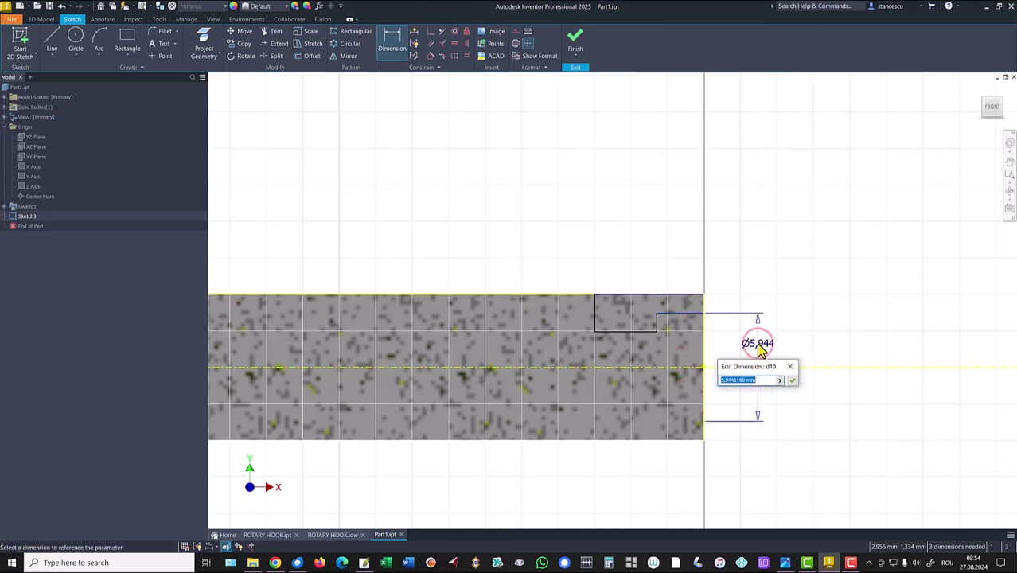
key(Return)
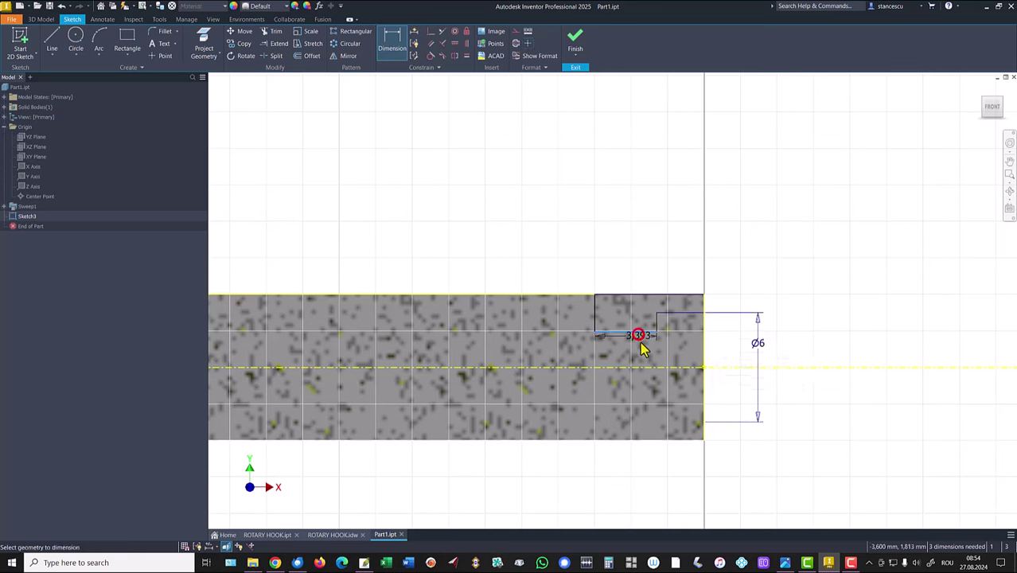
click(639, 333)
click(644, 370)
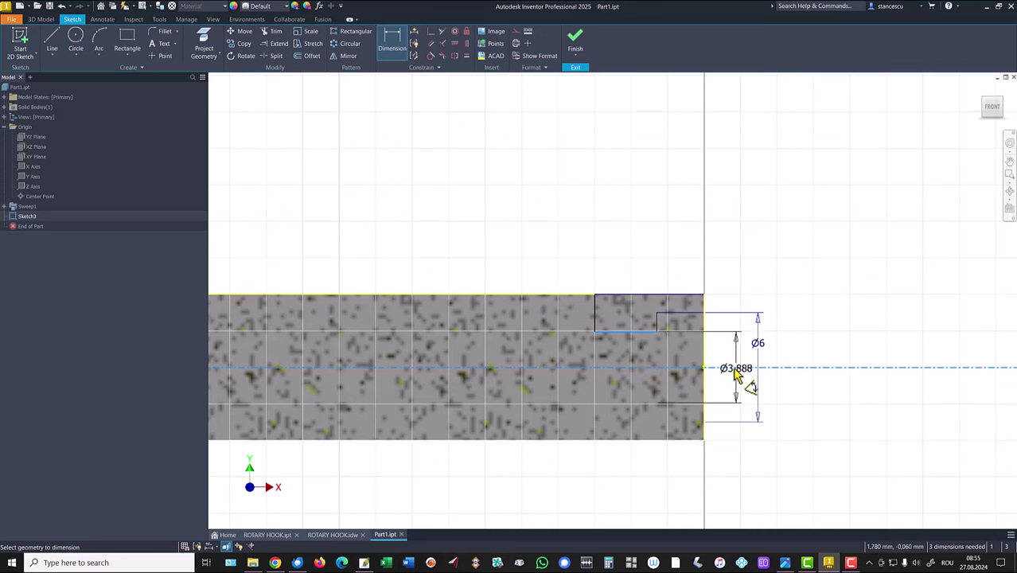
click(733, 369)
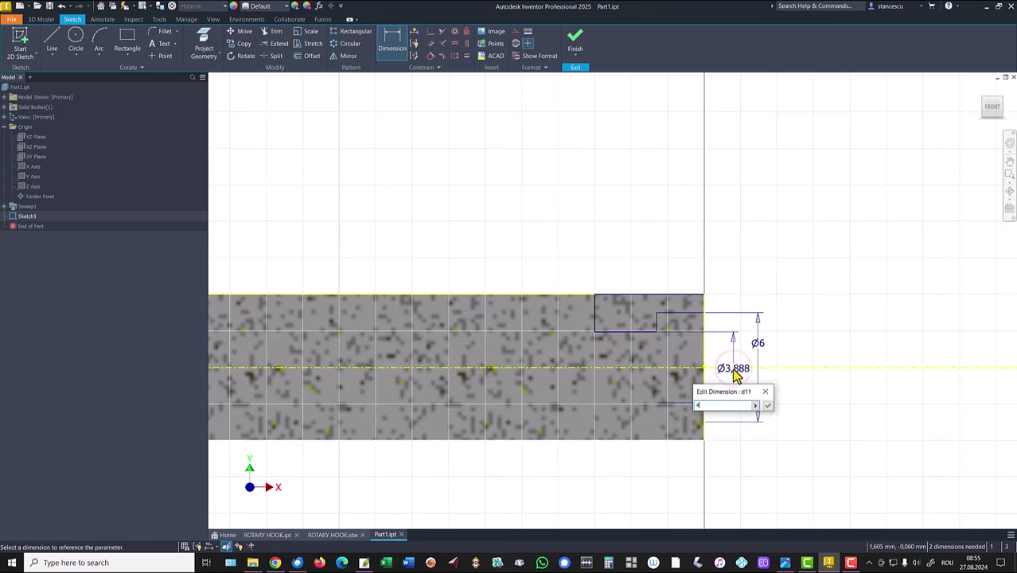
key(Return)
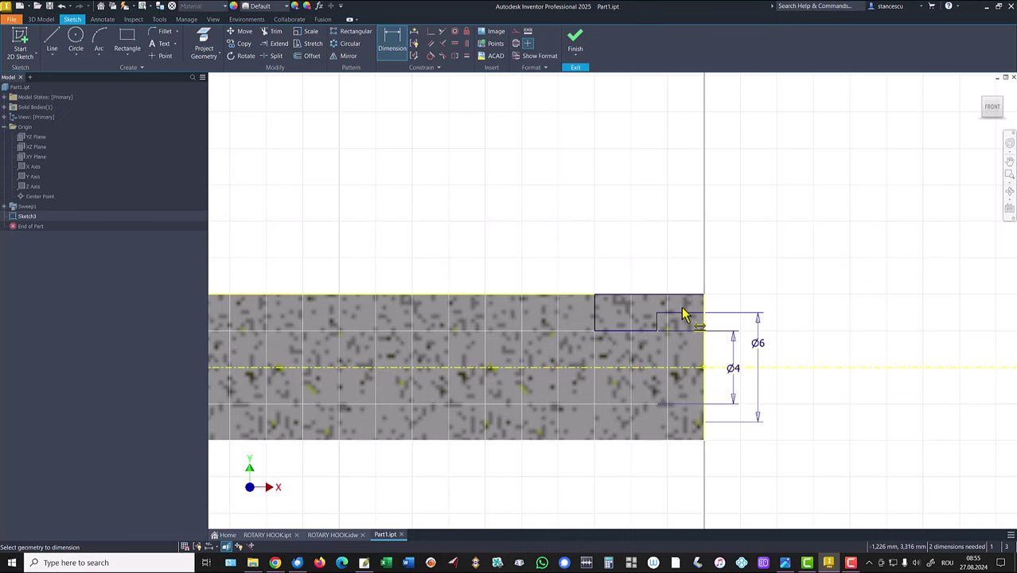
Dimension the profile's overall length to 3,5 mm and the collar width to 1,5 mm, and move the 6 mm diameter dimension clear
click(642, 296)
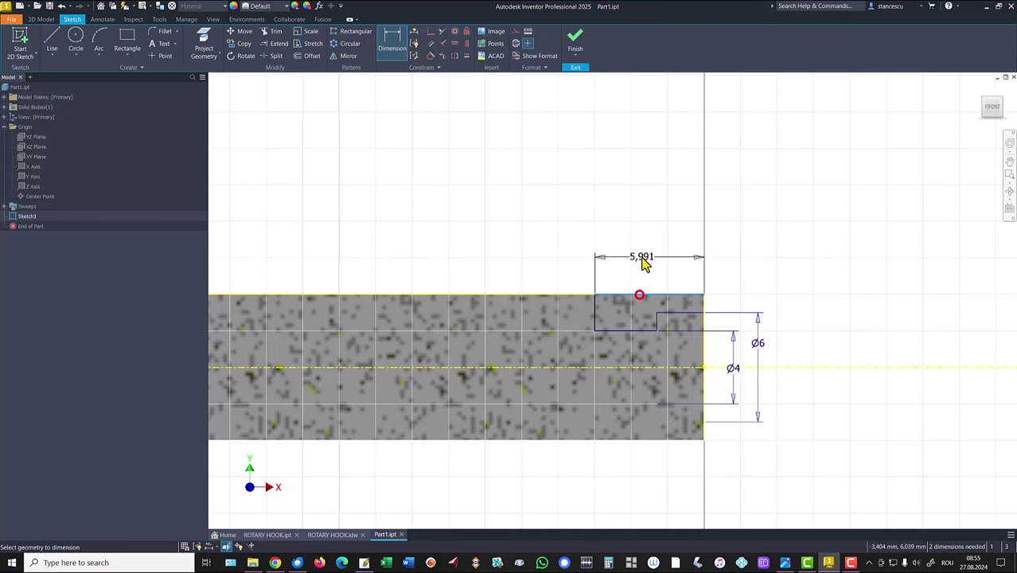
click(640, 215)
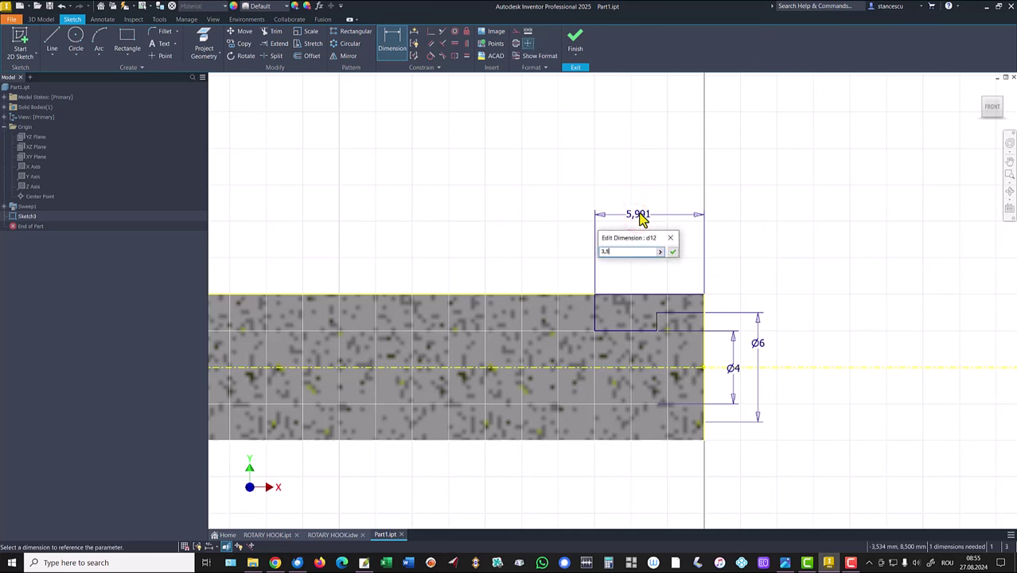
key(Return)
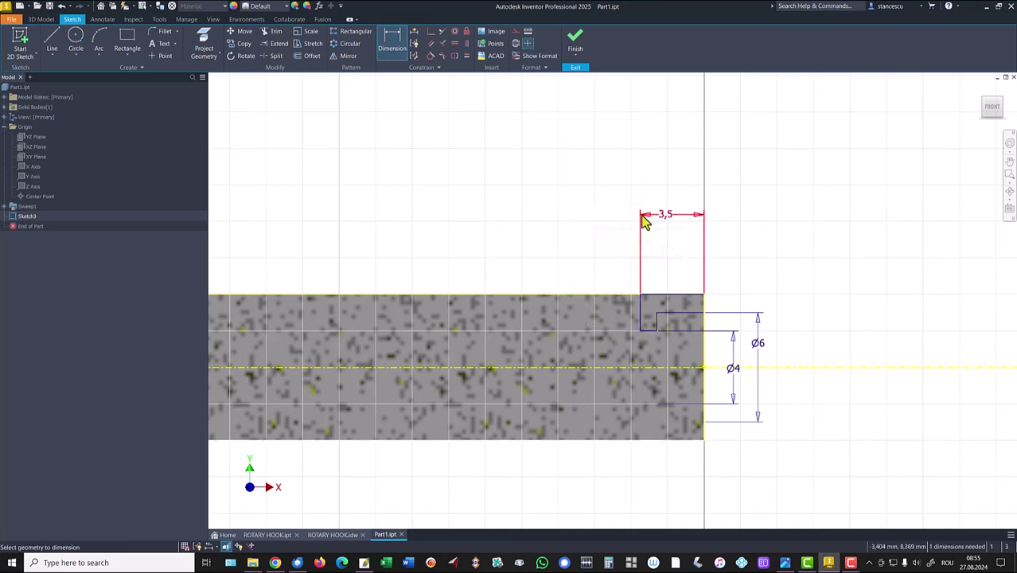
click(692, 320)
click(675, 251)
text(1,5)
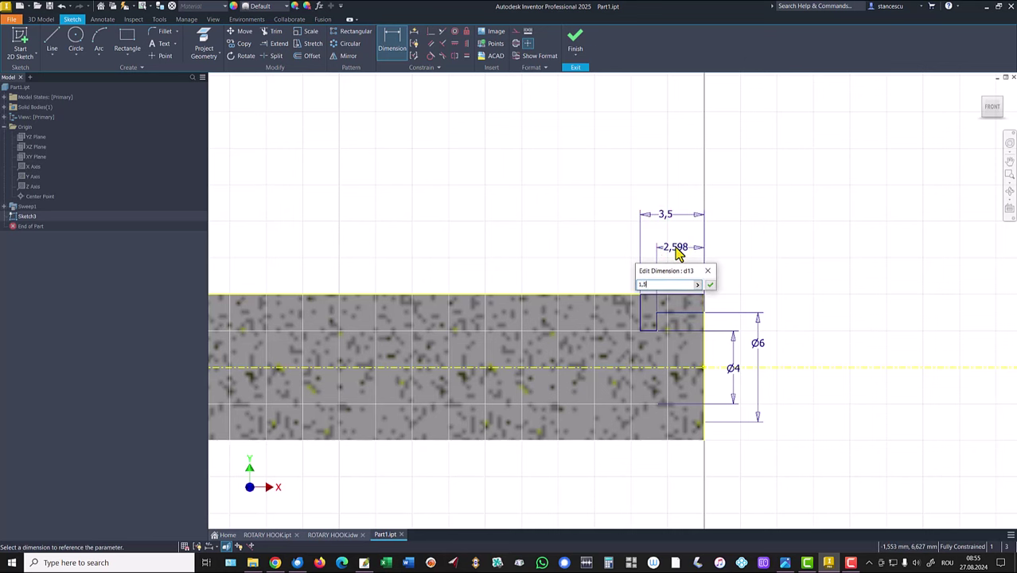
key(Return)
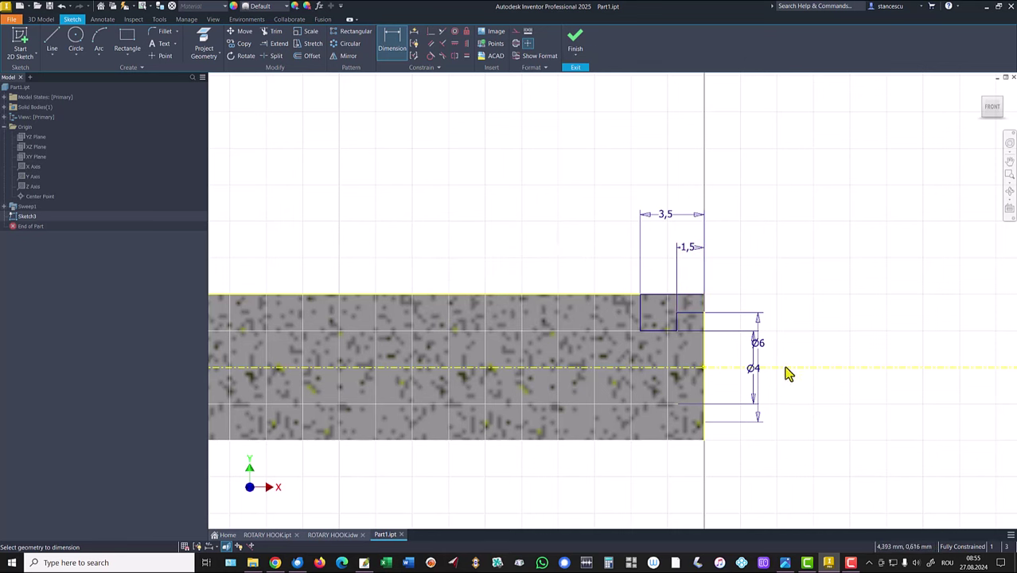
key(Escape)
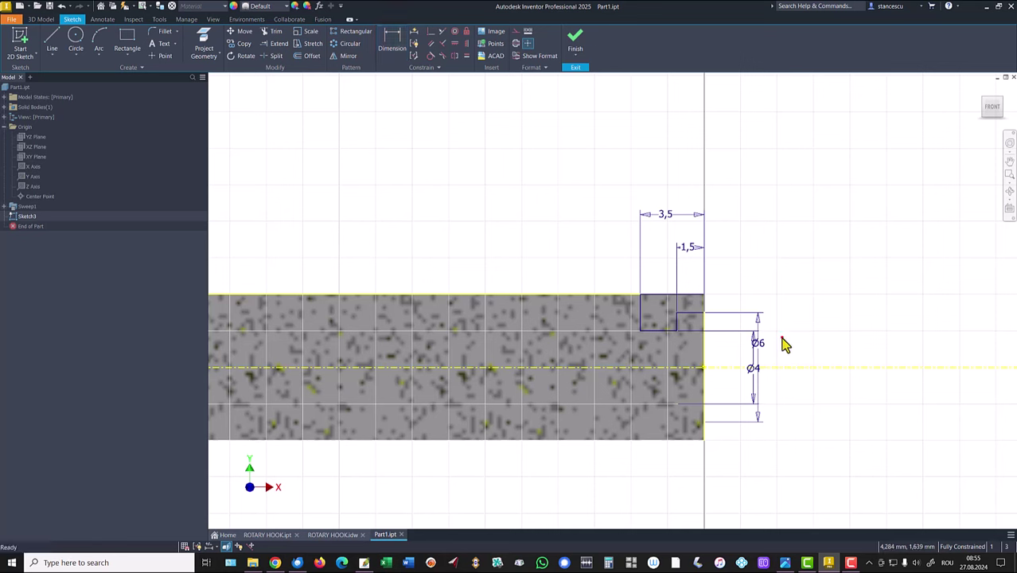
drag(760, 342, 799, 350)
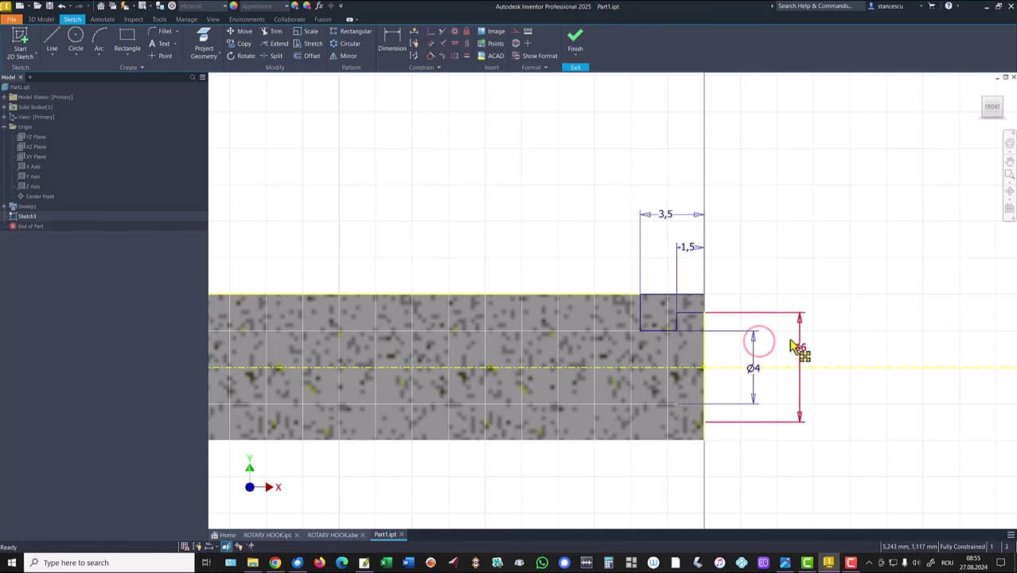
click(790, 252)
Finish the sketch and revolve the stepped profile a full 360° about the centerline as a cut in the rod's straight end
click(577, 39)
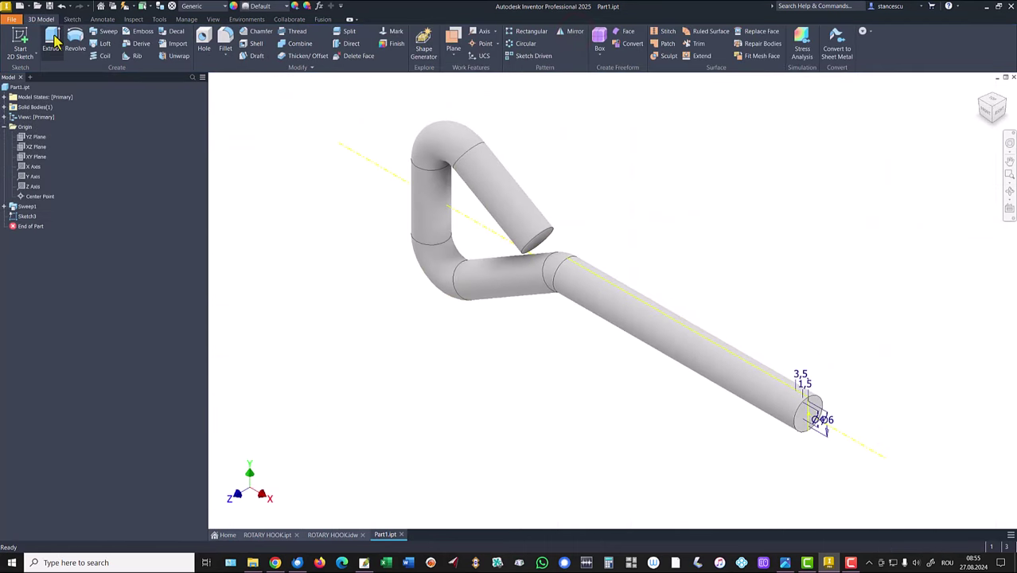
click(75, 40)
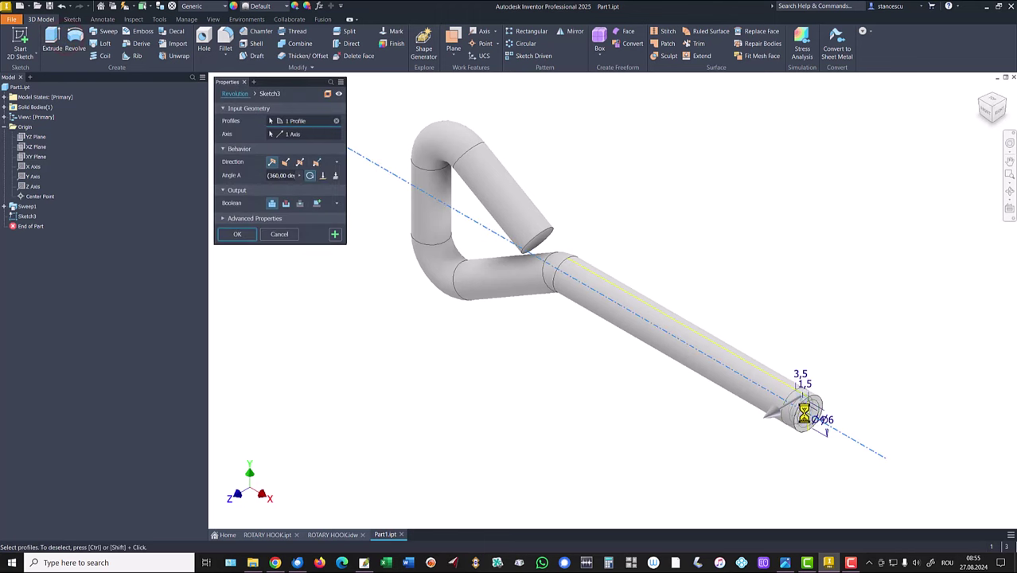
click(286, 204)
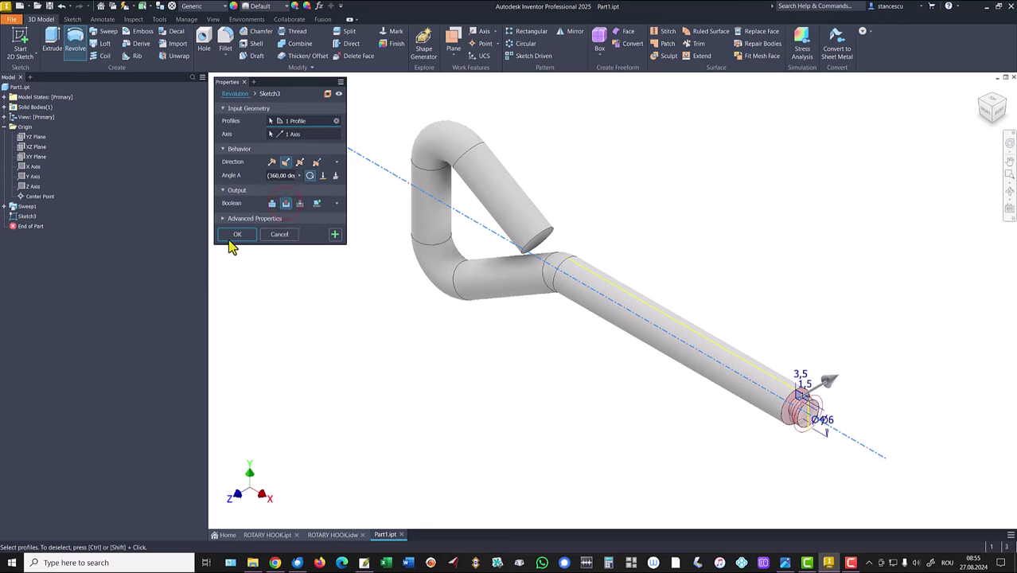
click(236, 235)
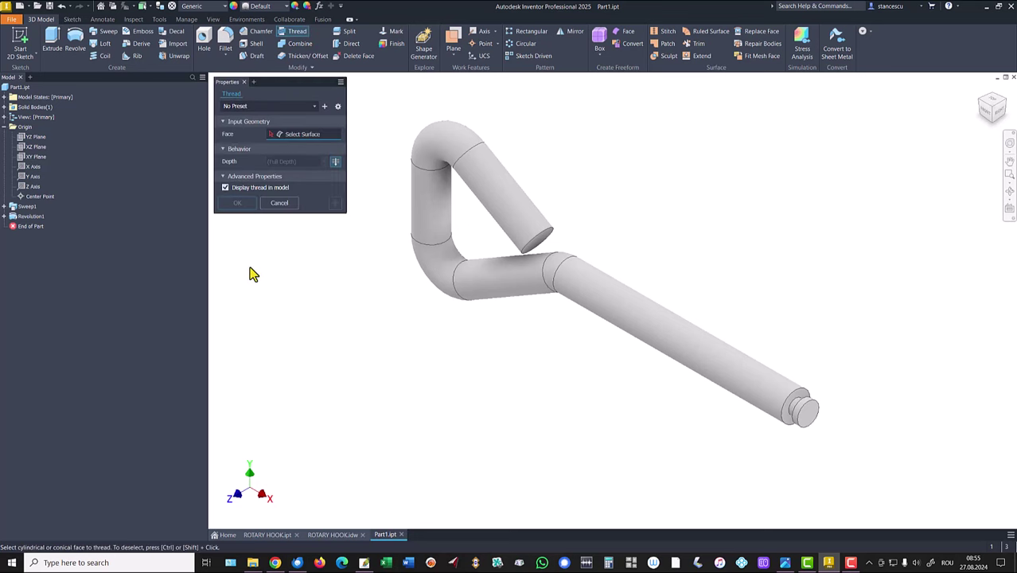
Add an M8x1.25 thread to the rod's straight cylindrical face, checking the length in ROTARY HOOK.idw and setting the depth to 50 mm
click(788, 400)
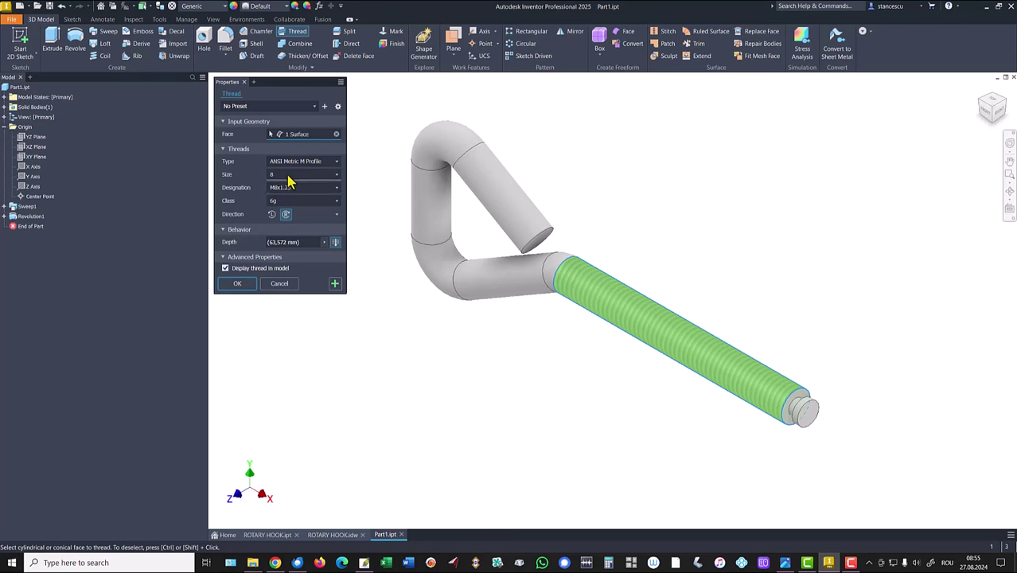
click(333, 535)
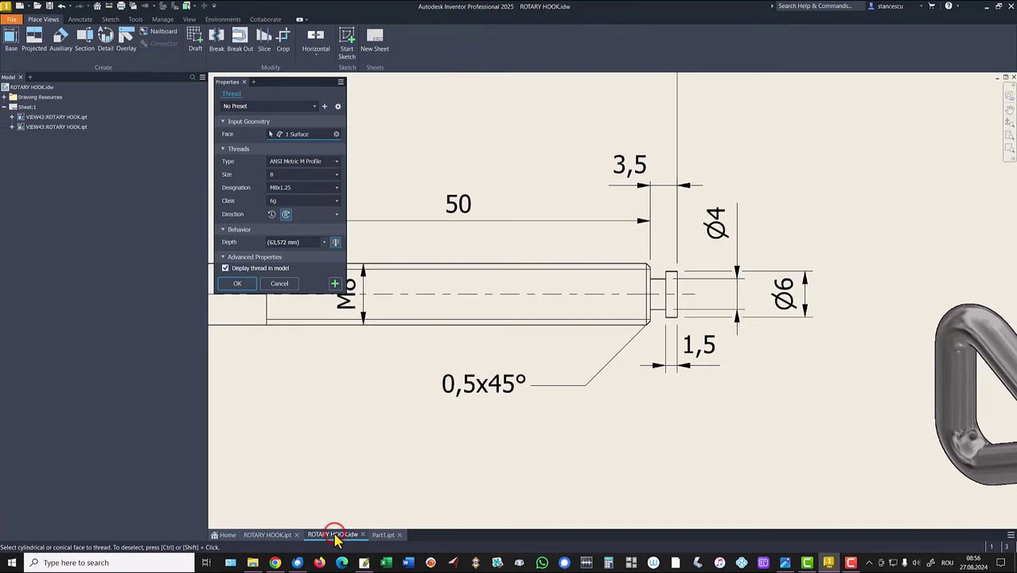
click(417, 368)
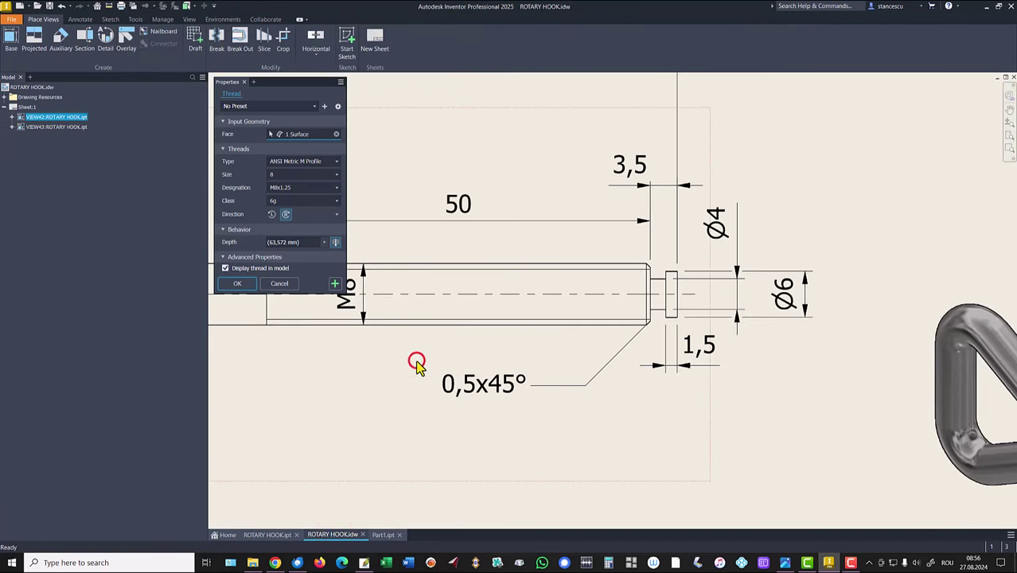
key(Home)
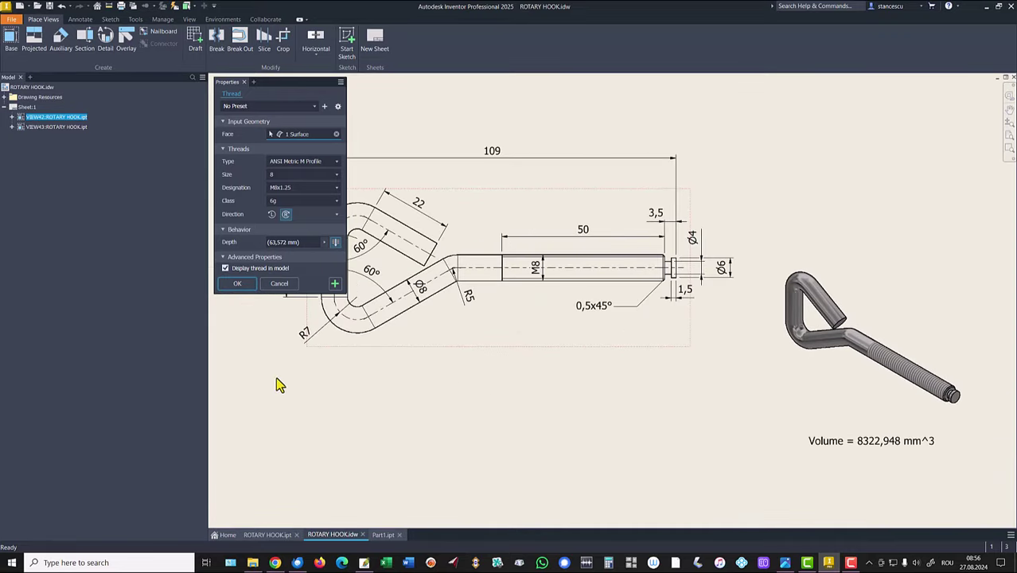
click(383, 534)
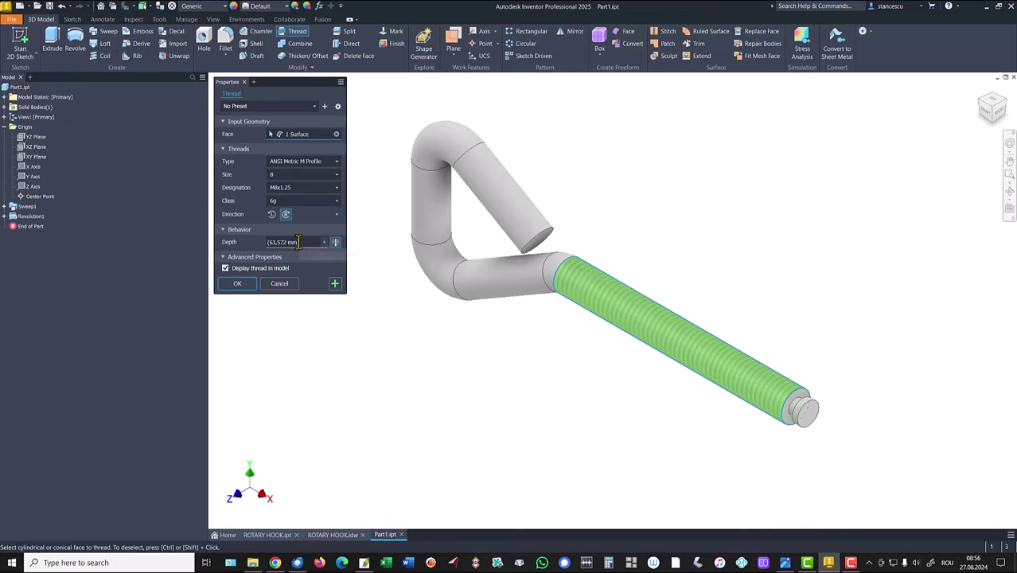
click(300, 242)
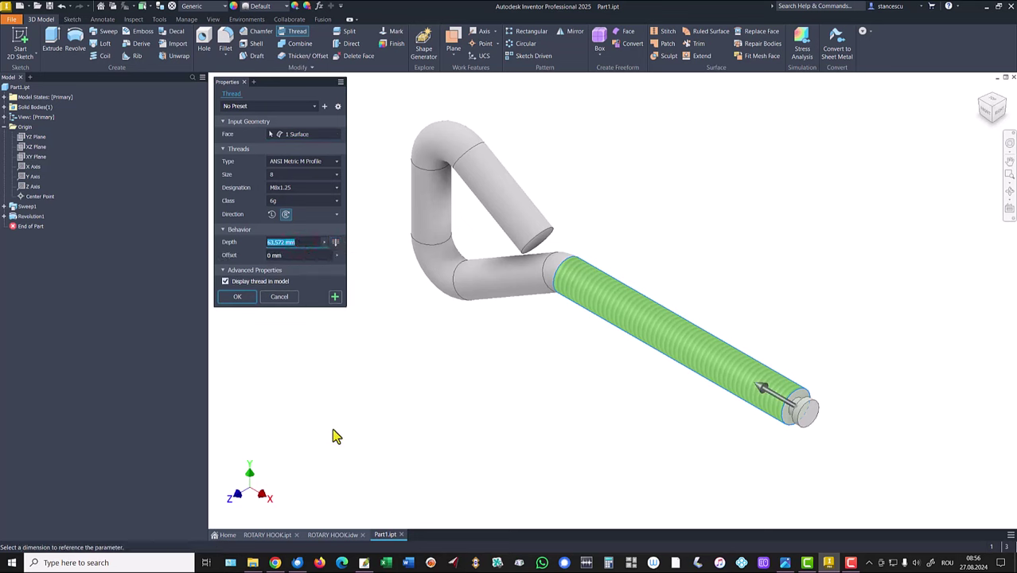
text(50)
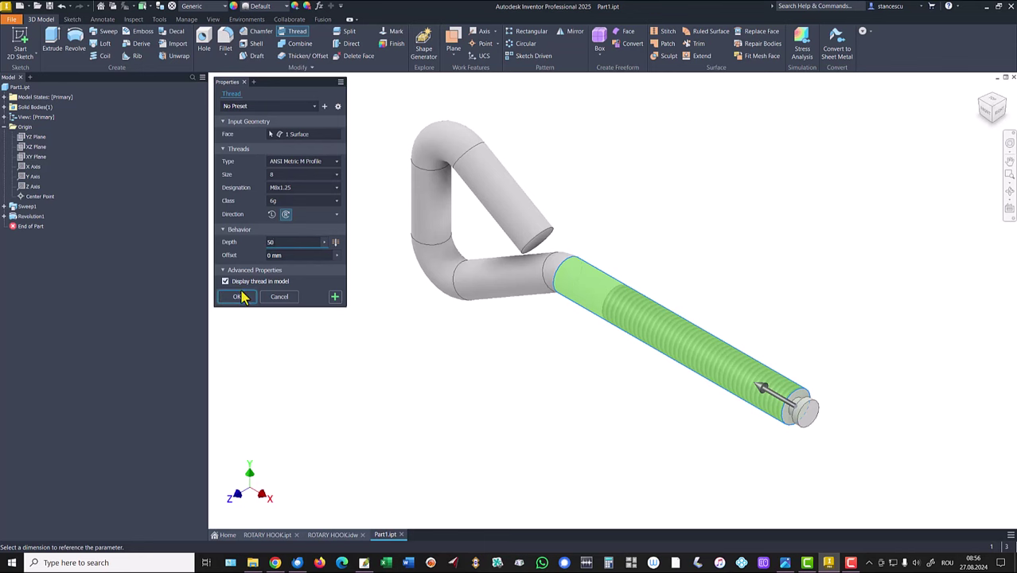
click(237, 296)
click(248, 296)
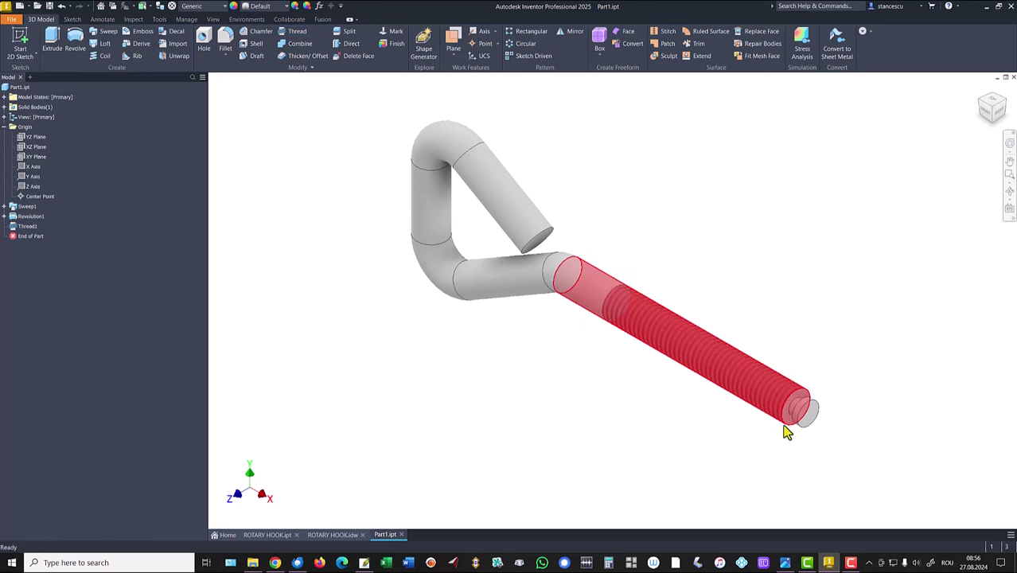
Chamfer the outer circular edge at the threaded end by 0,5 mm and return to the home view
click(786, 425)
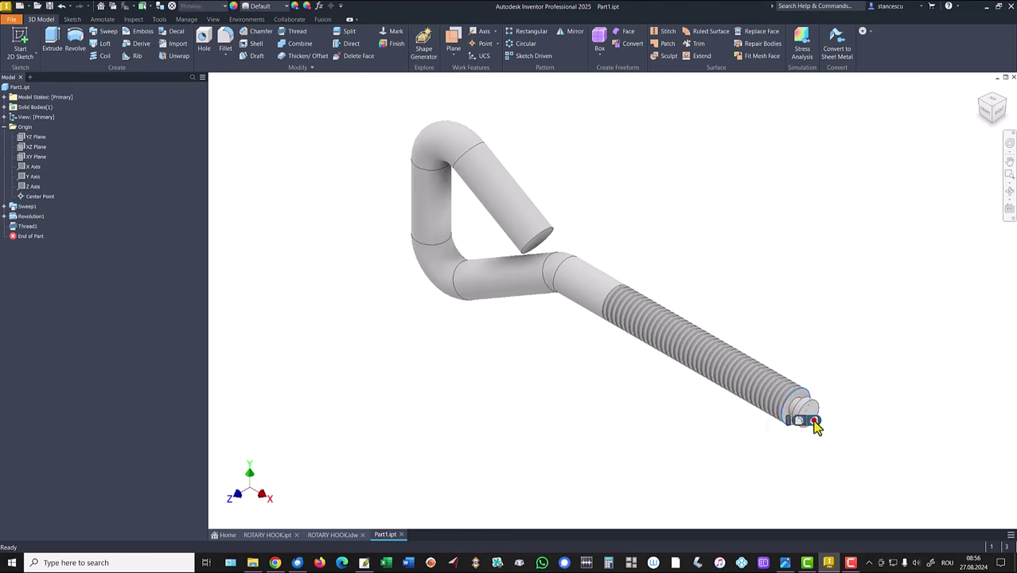
key(ctrl+shift+k)
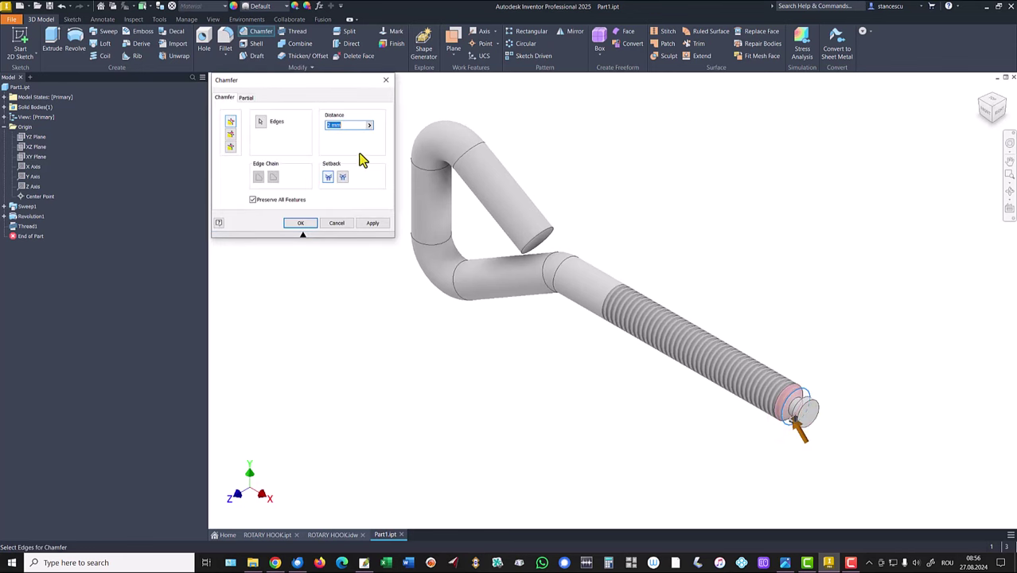
text(0,5)
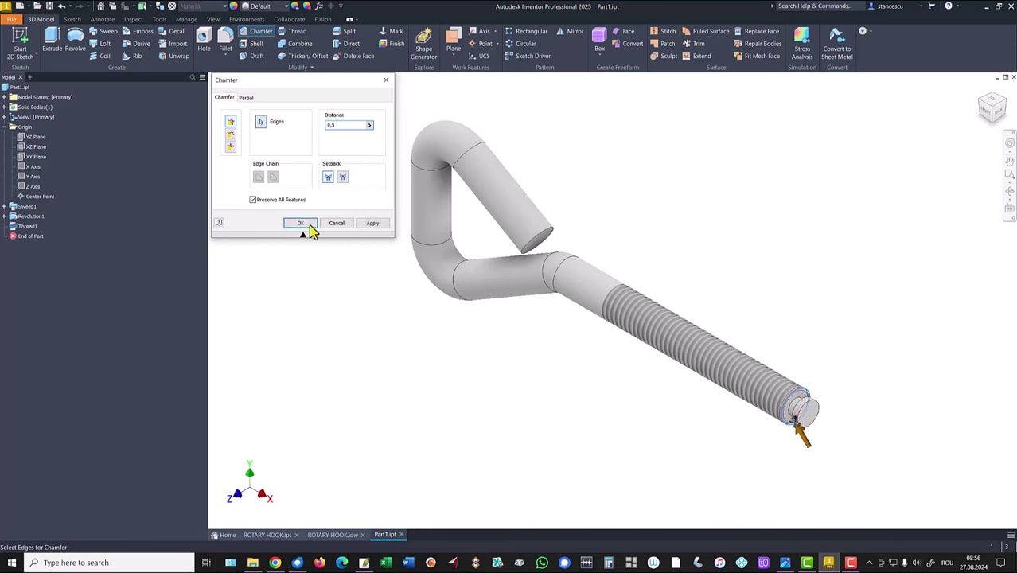
click(310, 222)
click(319, 279)
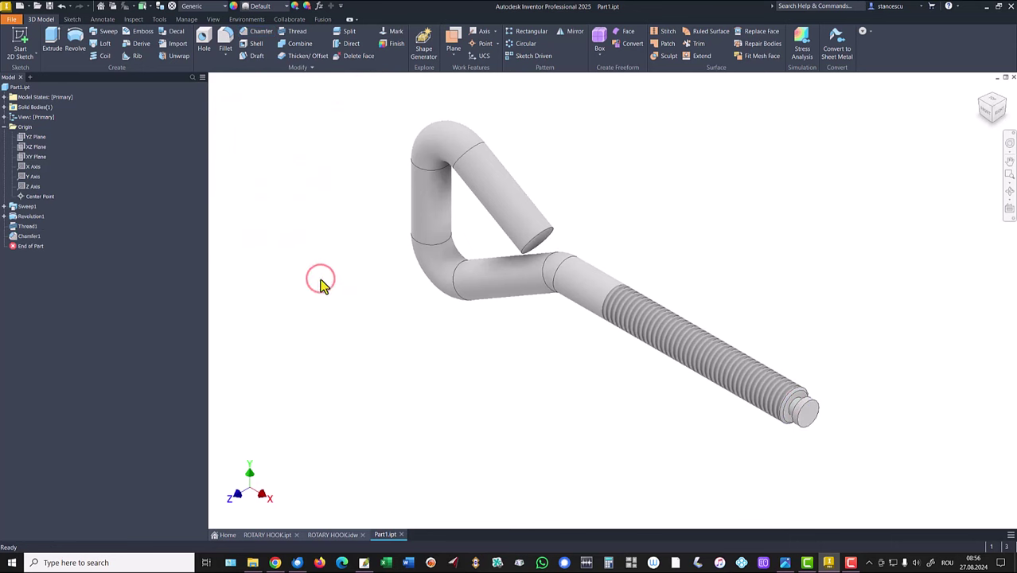
key(F6)
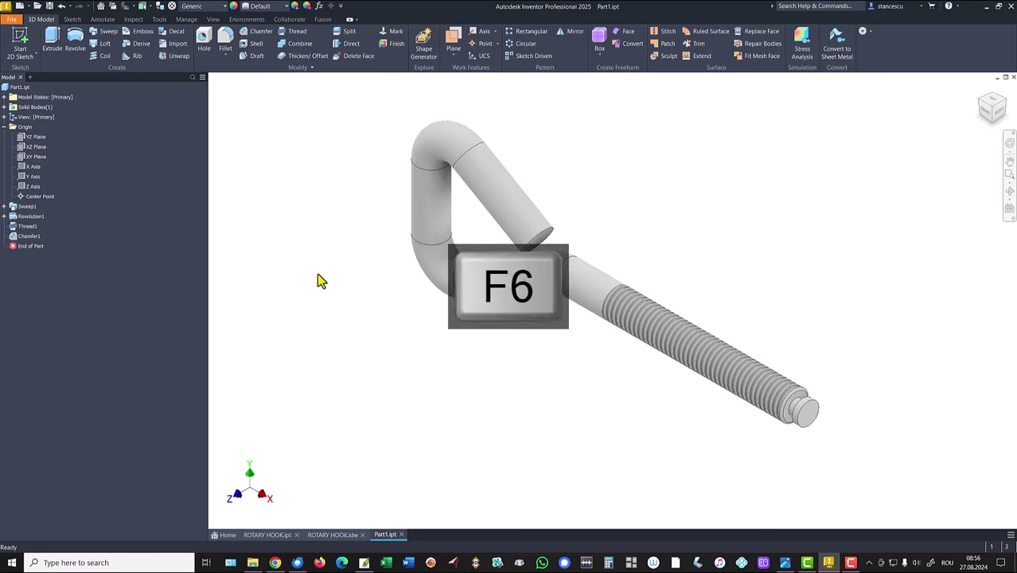